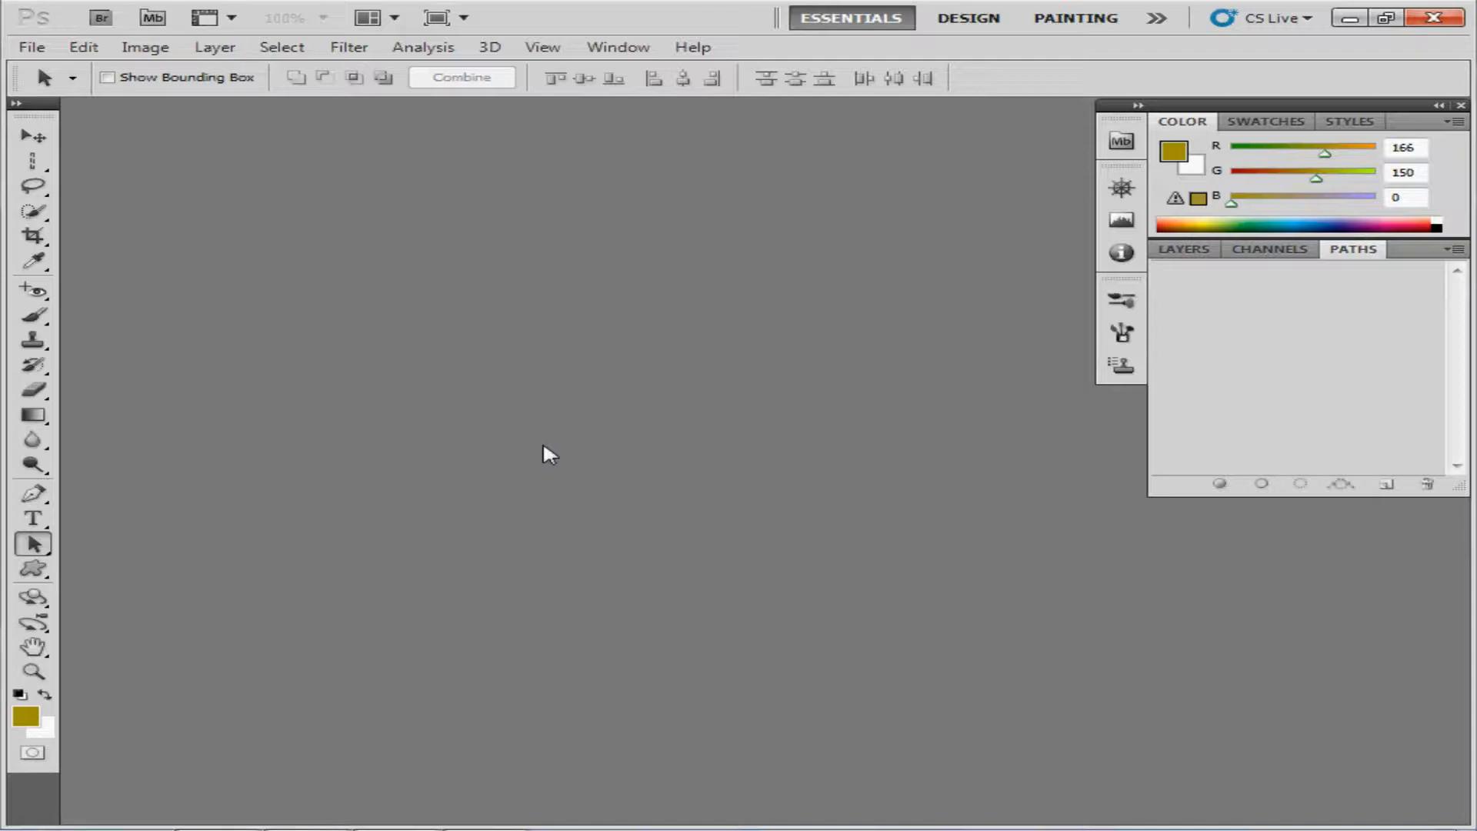
Step: Open the clippingpath image from the Chapter 08 folder and make Layer 1 the active layer
{"action": "left_click", "coordinate": [48, 48]}
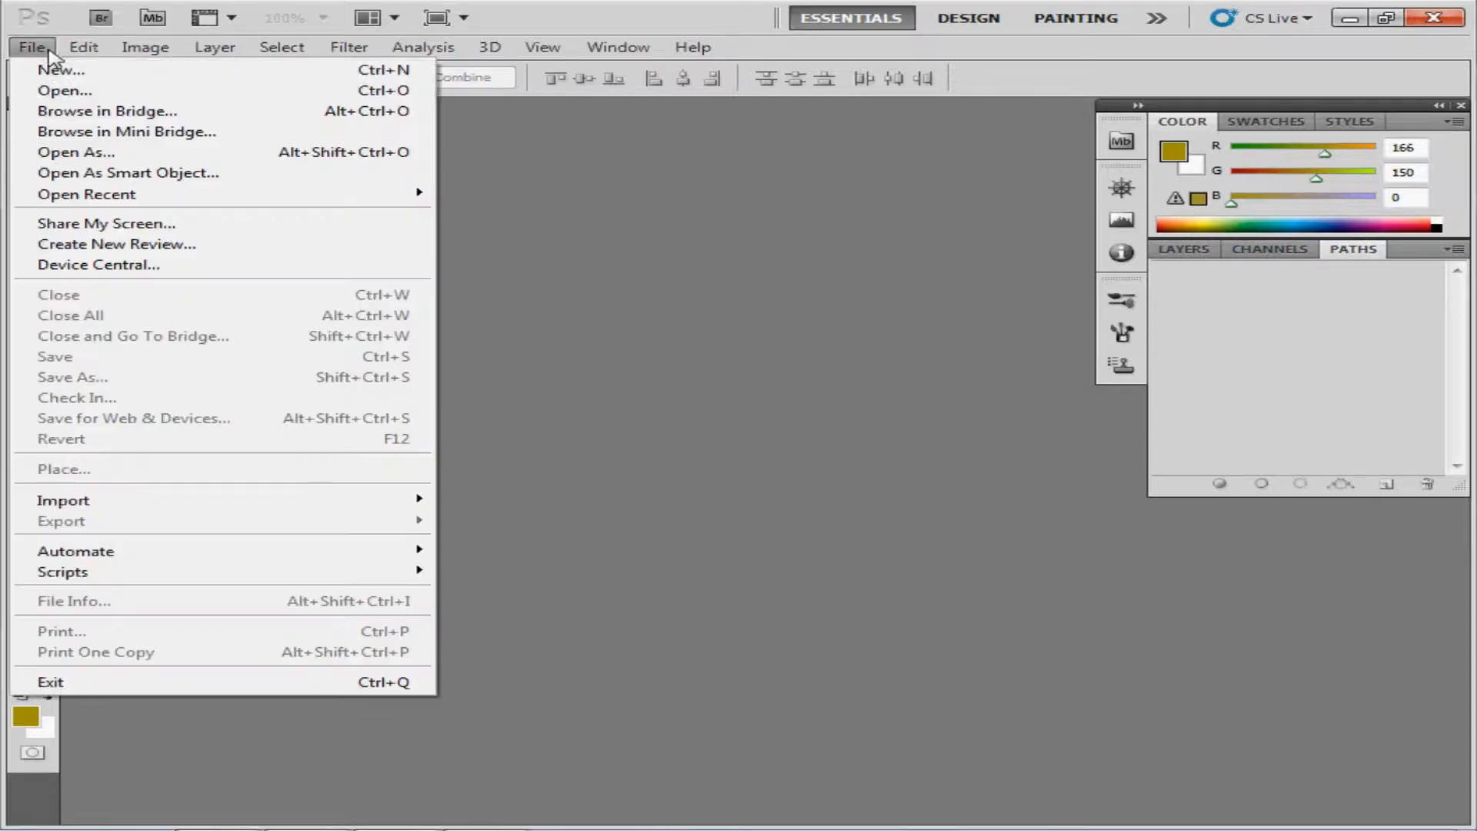
{"action": "left_click", "coordinate": [67, 91]}
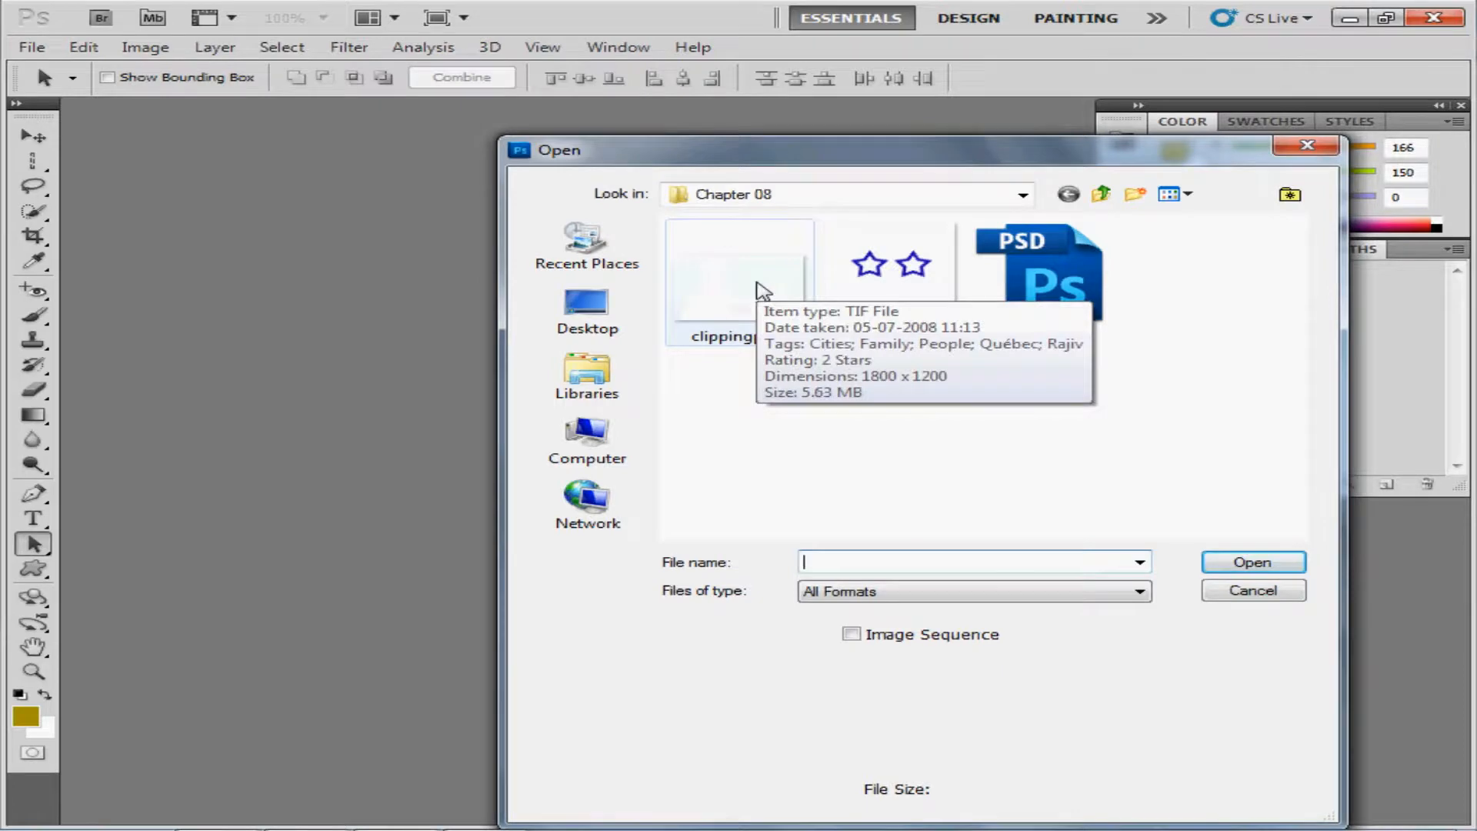
{"action": "left_click", "coordinate": [763, 291]}
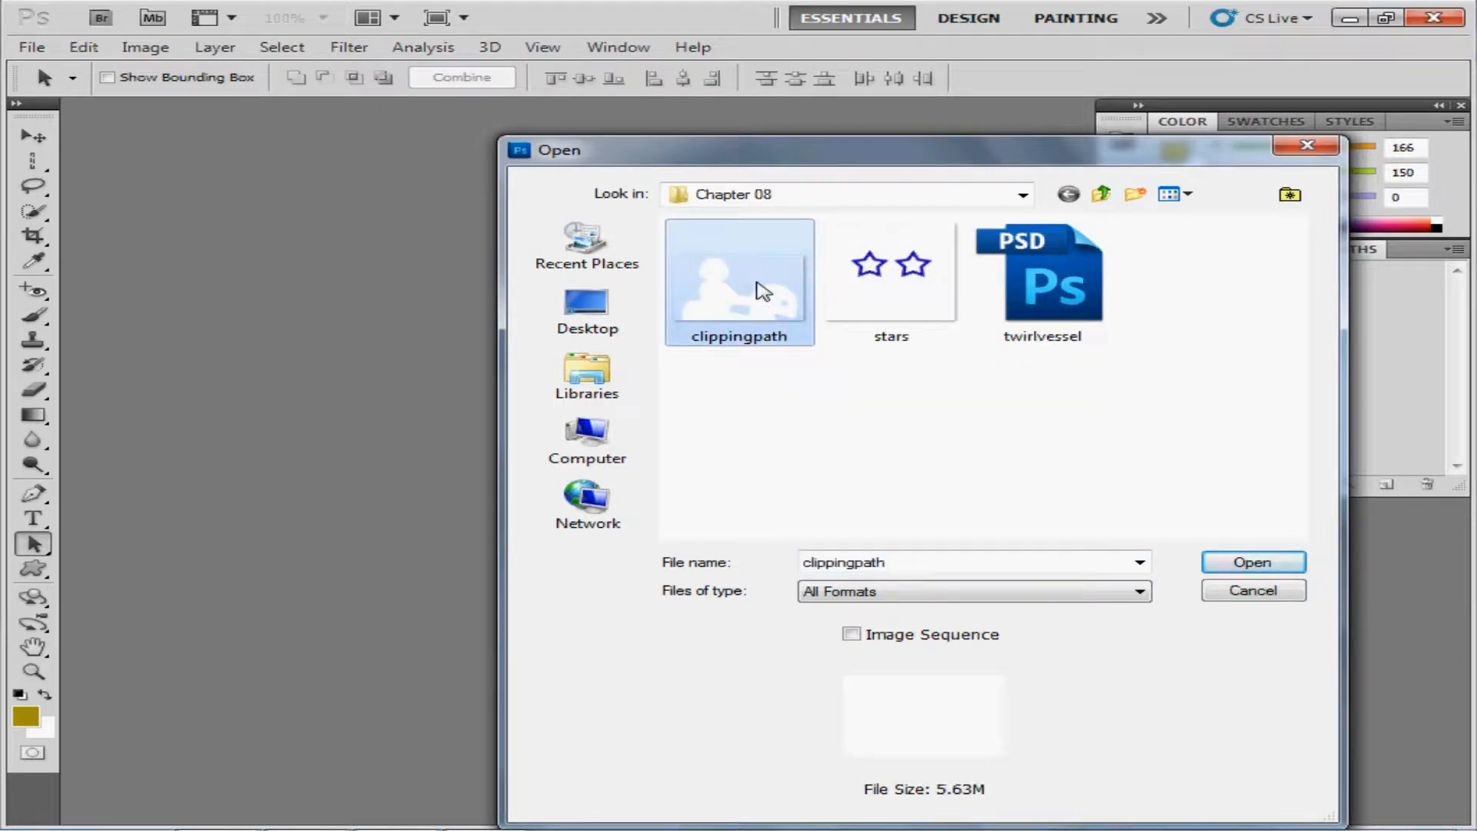
{"action": "double_click", "coordinate": [763, 291]}
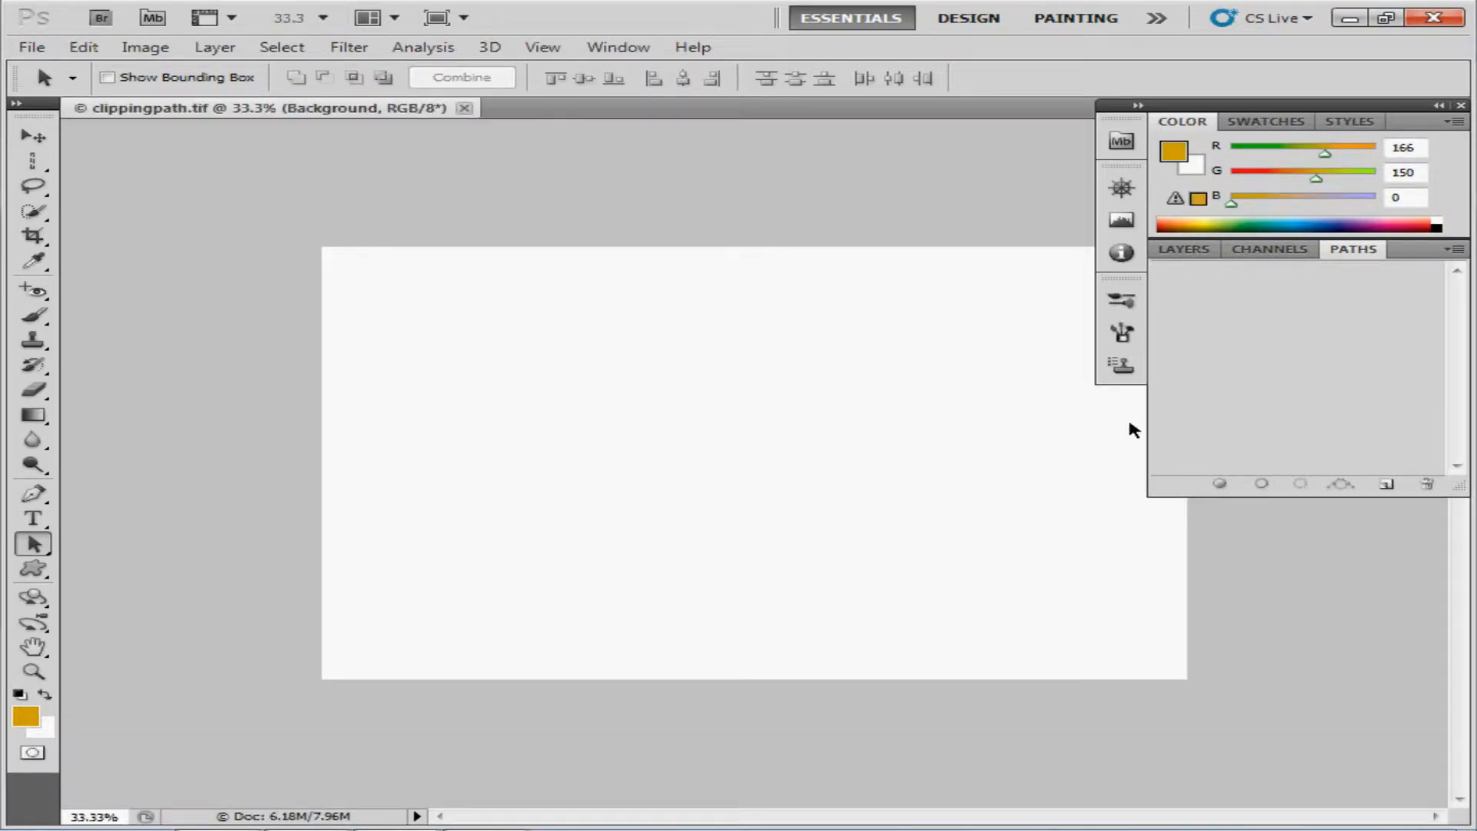
{"action": "left_click", "coordinate": [1192, 250]}
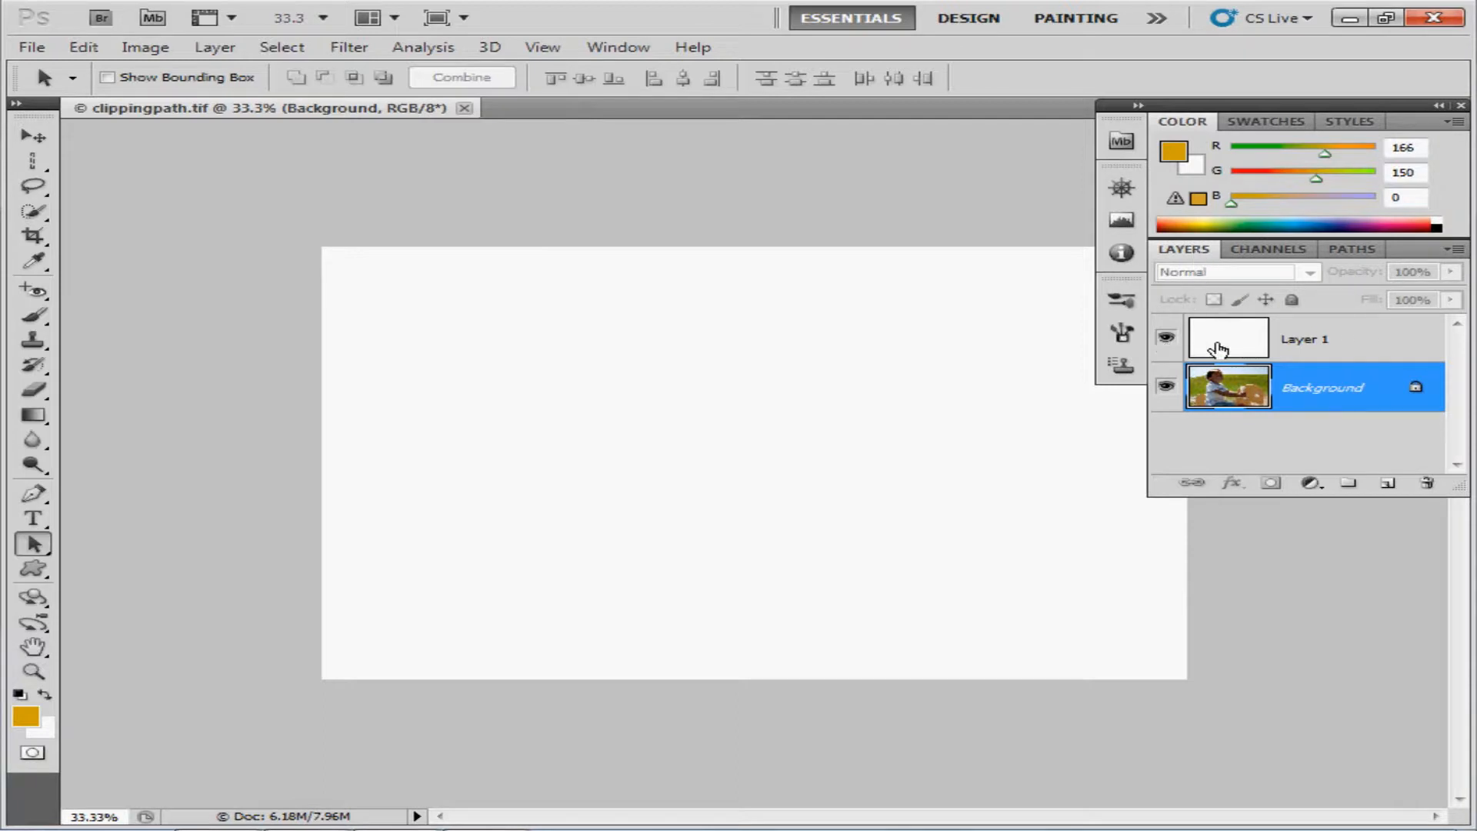
{"action": "left_click", "coordinate": [1218, 350]}
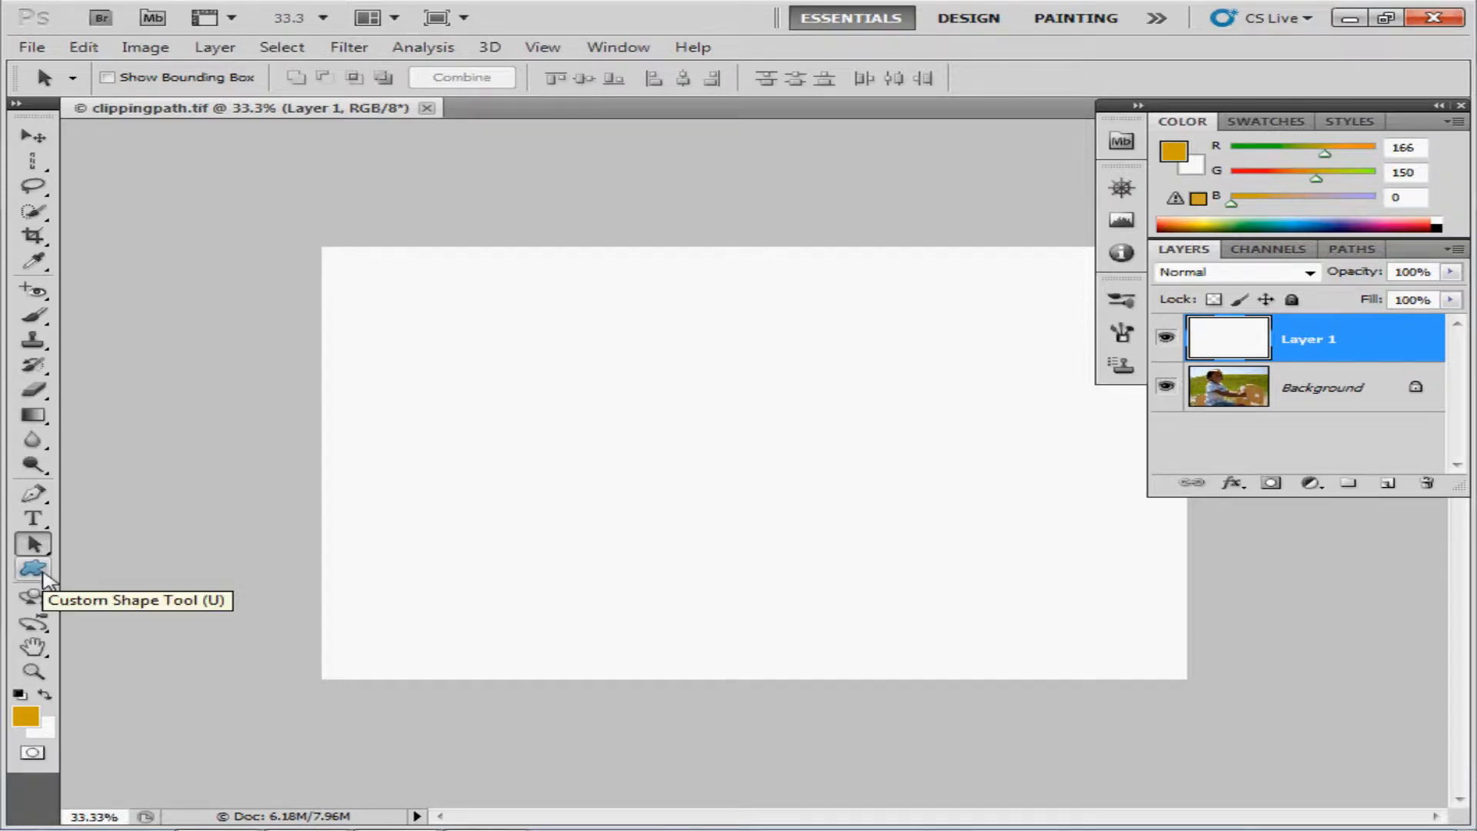
Step: Set up the Custom Shape tool to draw unconstrained paths from the center
{"action": "left_click", "coordinate": [43, 575]}
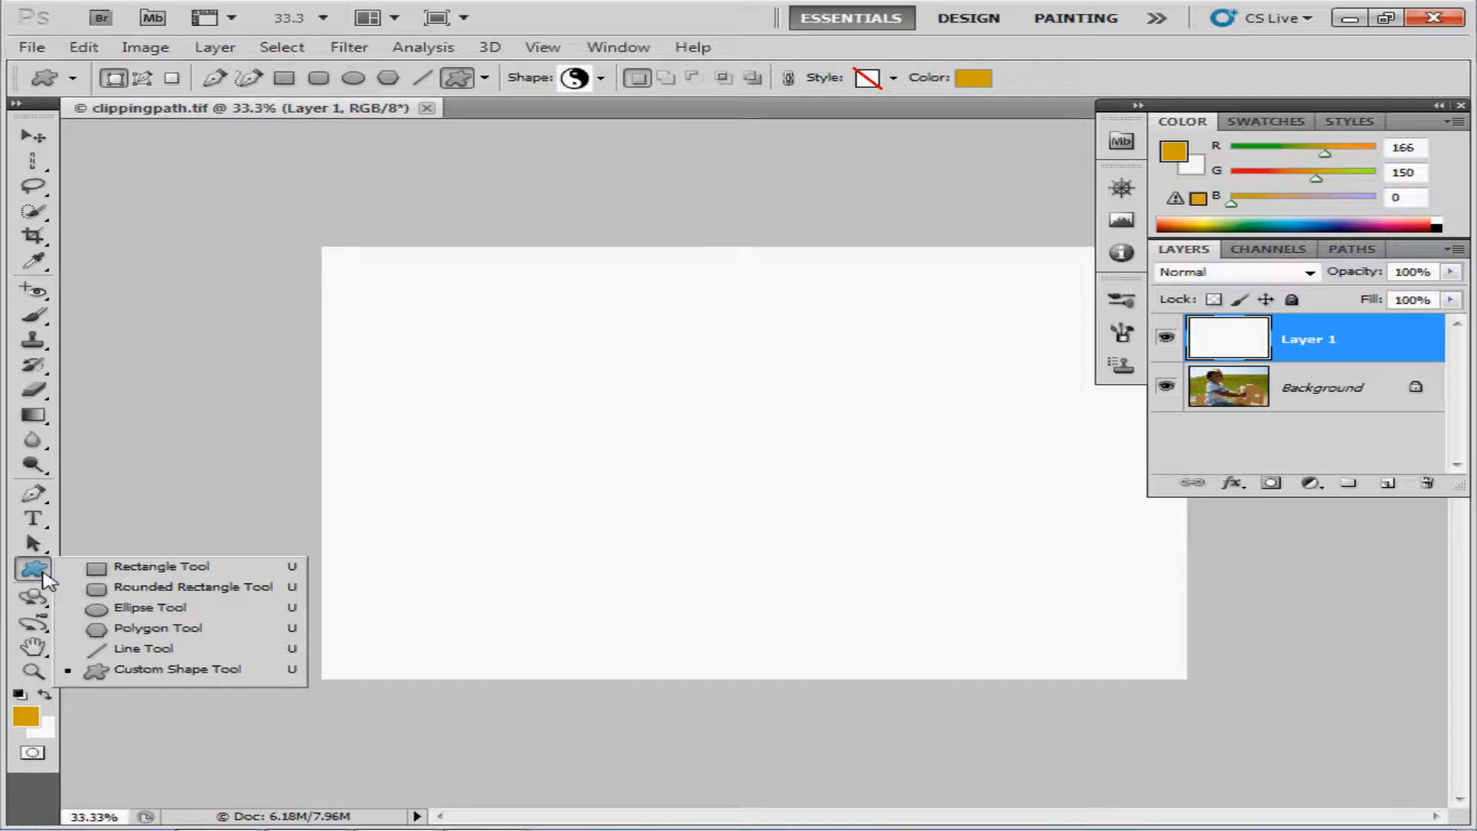
{"action": "left_click", "coordinate": [34, 577]}
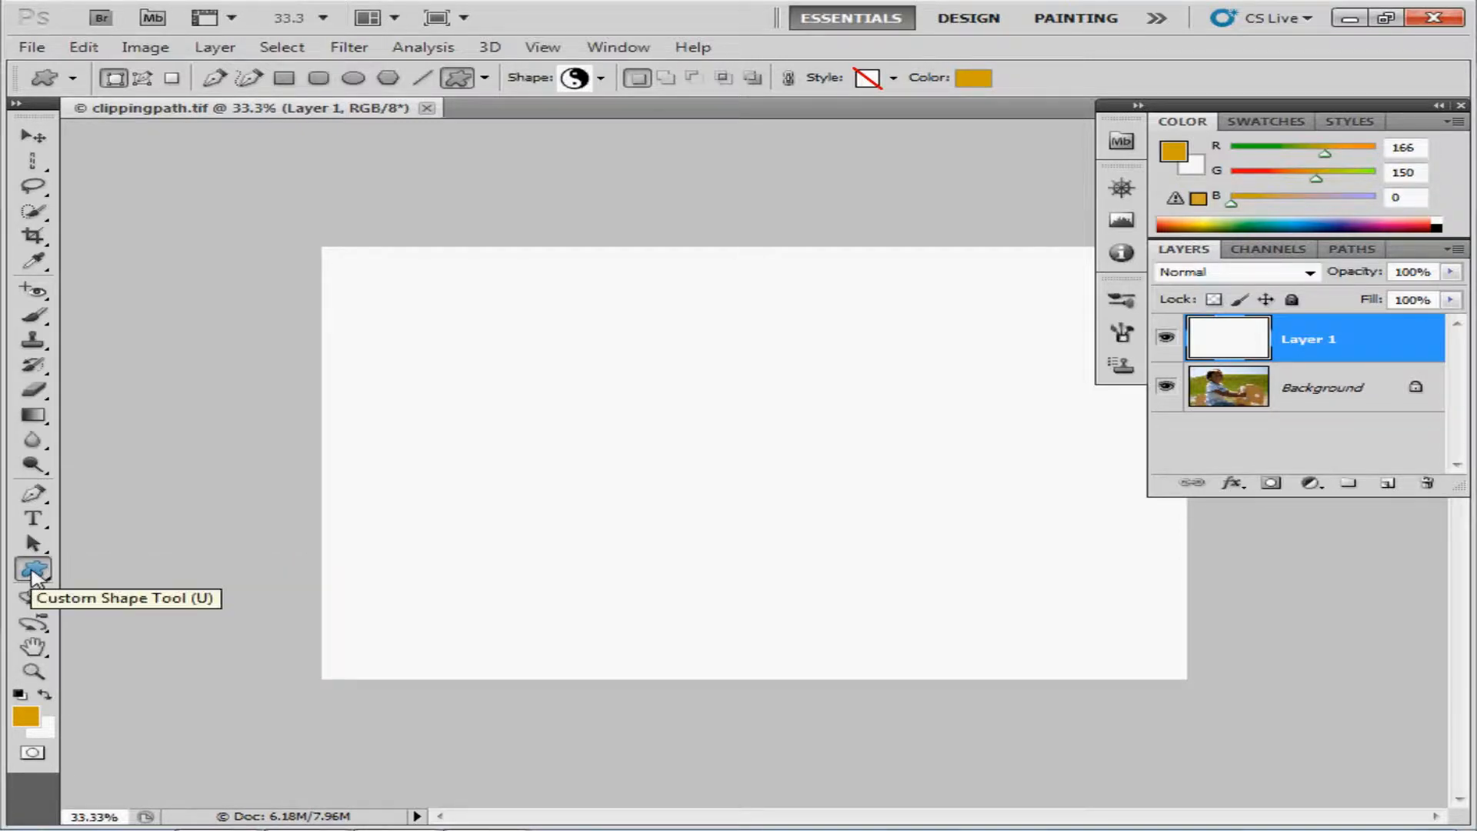
{"action": "left_click", "coordinate": [143, 78]}
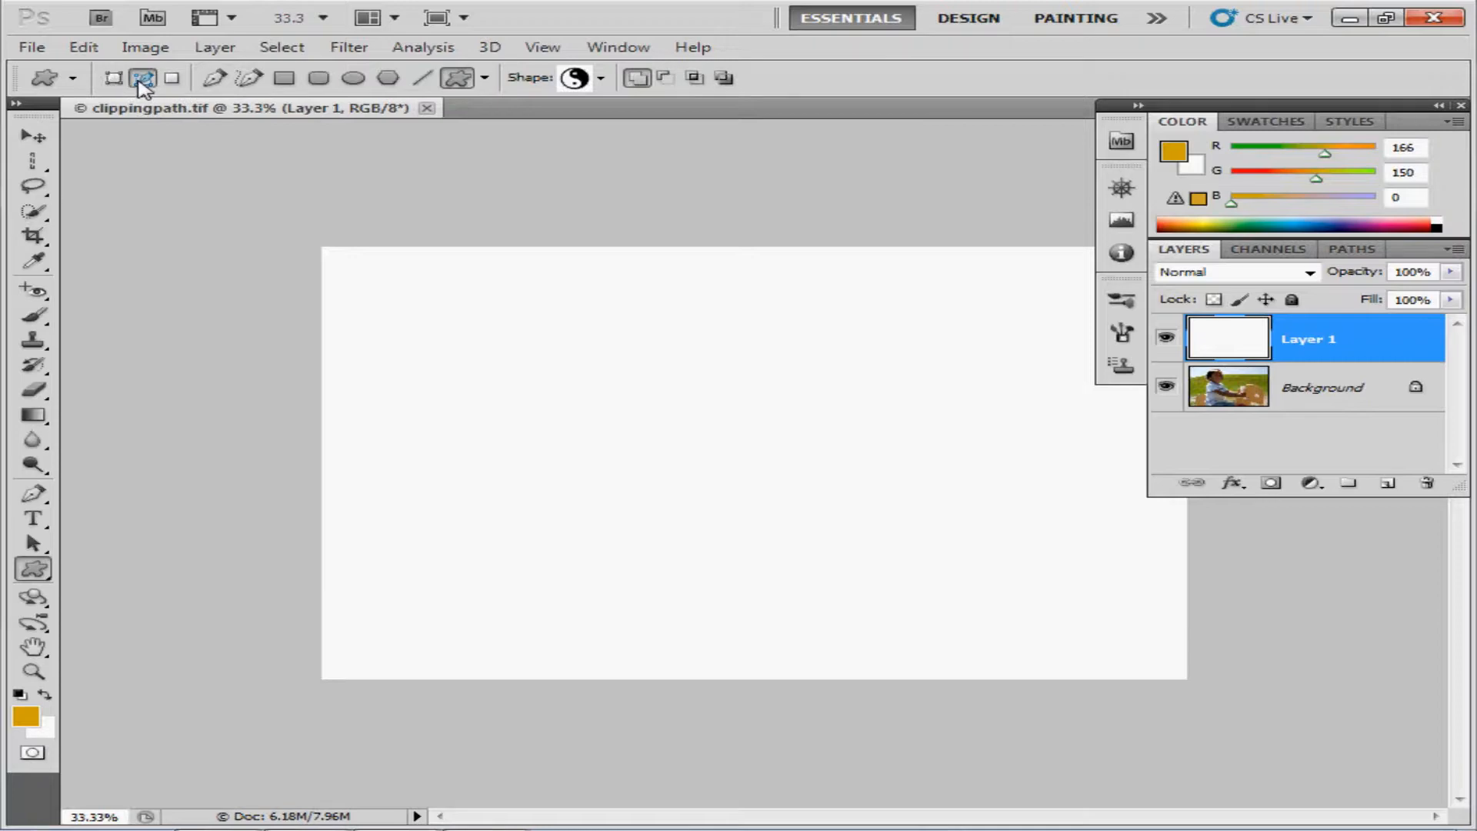
{"action": "left_click", "coordinate": [485, 77]}
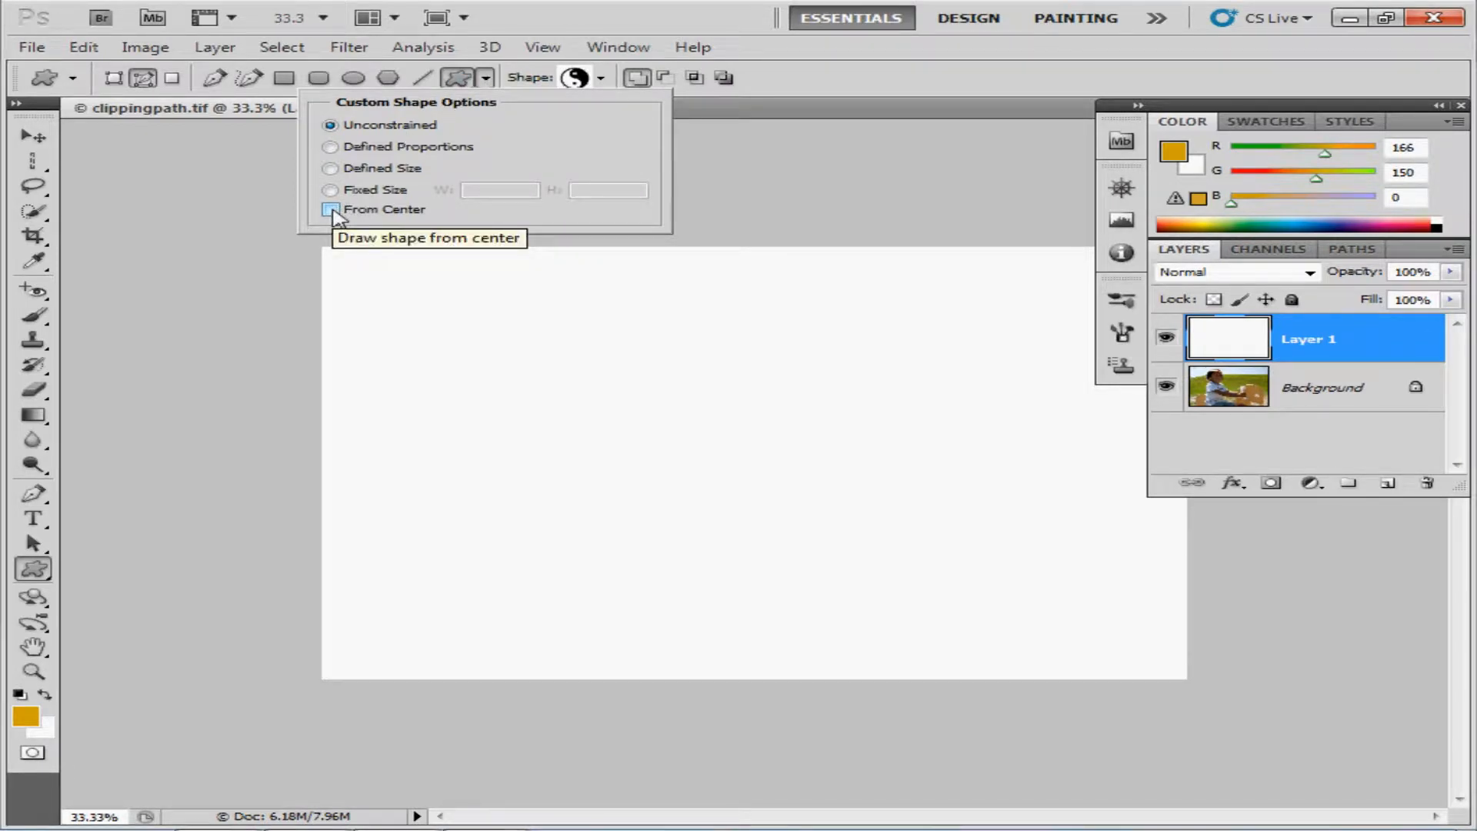
{"action": "left_click", "coordinate": [331, 210]}
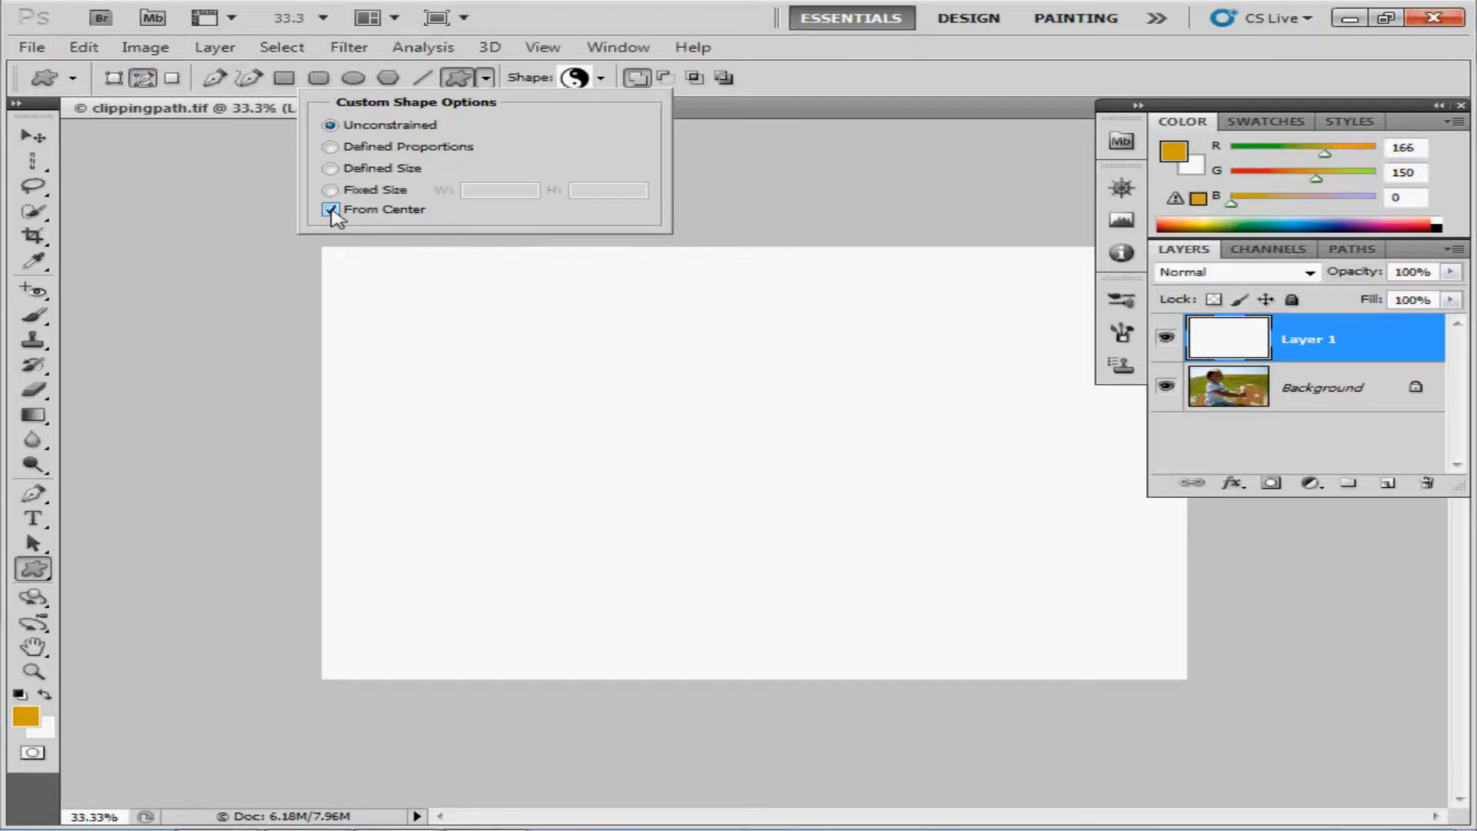
{"action": "left_click", "coordinate": [750, 93]}
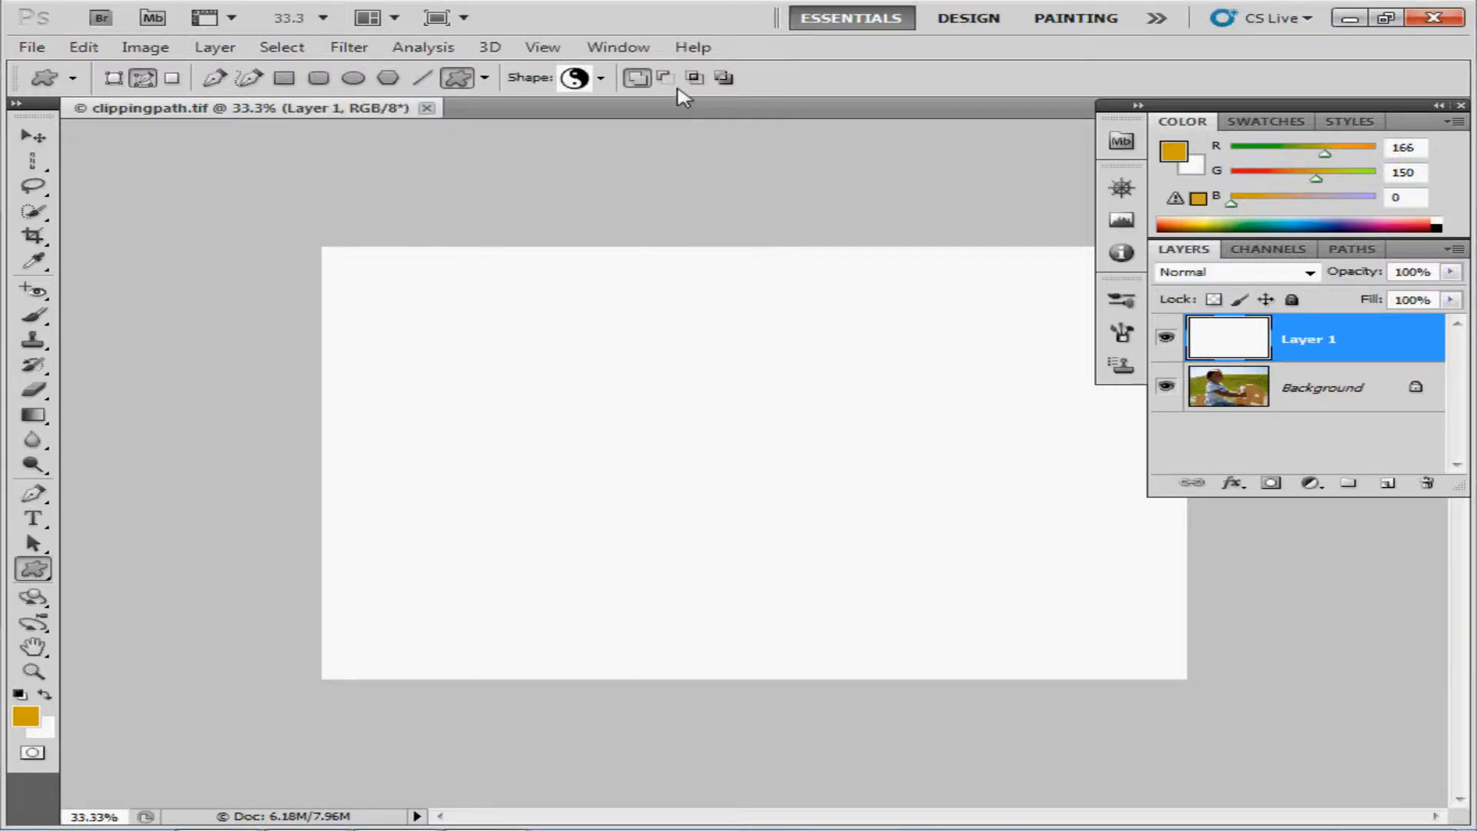
Step: Replace the current custom shapes with the Banners and Awards set and draw a trophy path in the left part of the canvas
{"action": "left_click", "coordinate": [601, 78]}
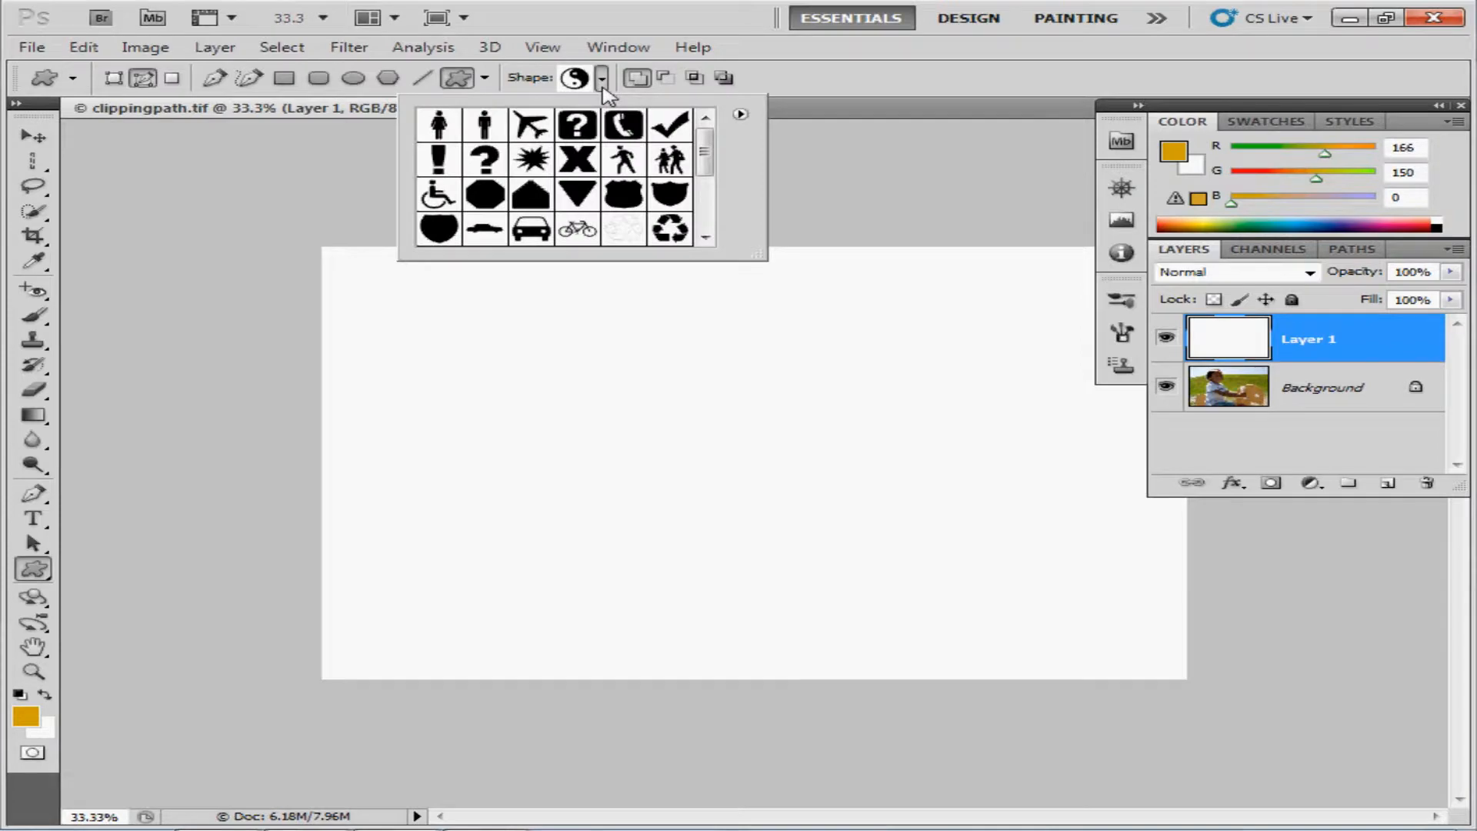
{"action": "left_click", "coordinate": [741, 117]}
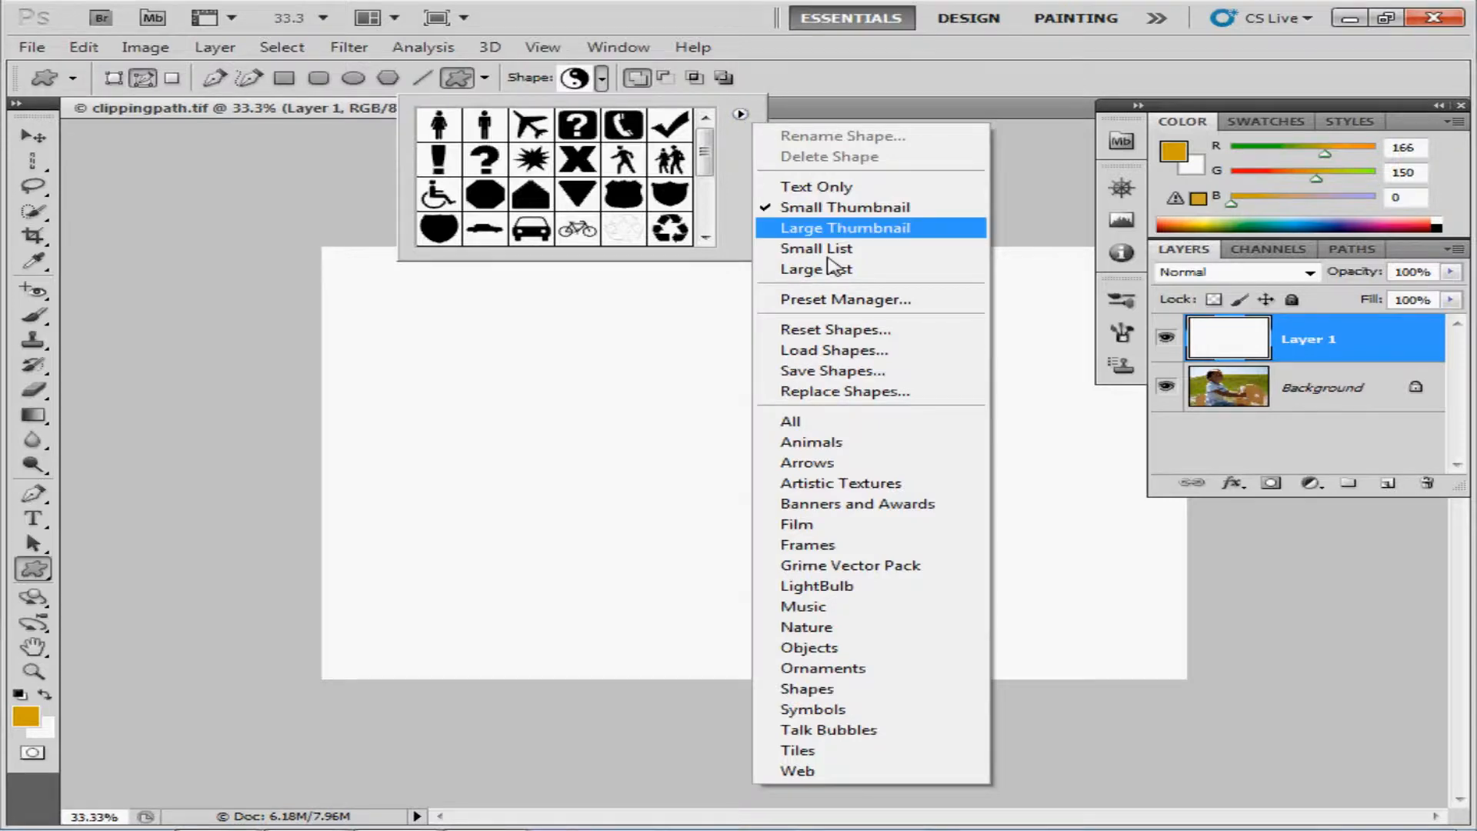
{"action": "left_click", "coordinate": [830, 511]}
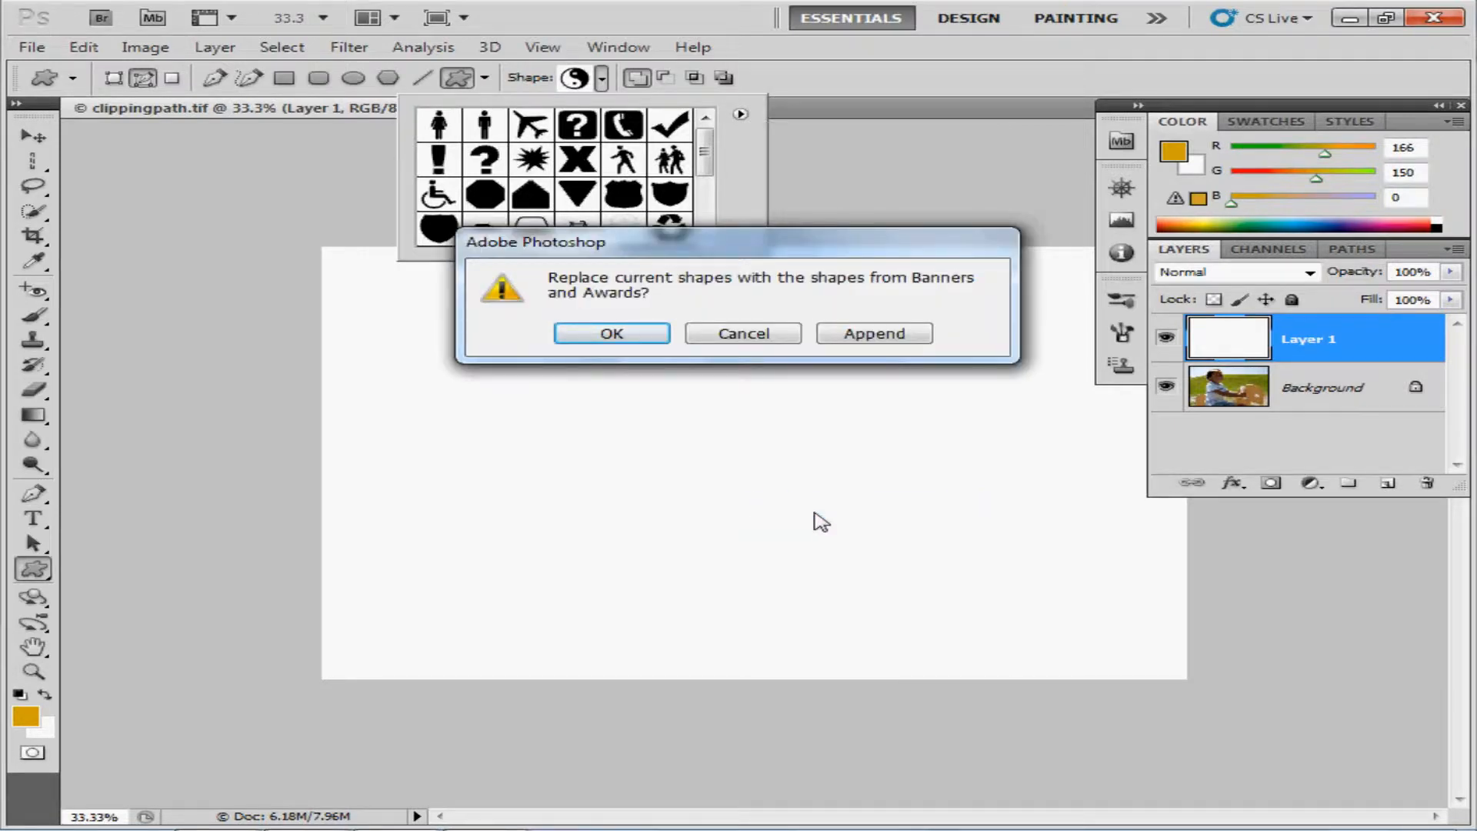
{"action": "left_click", "coordinate": [630, 337]}
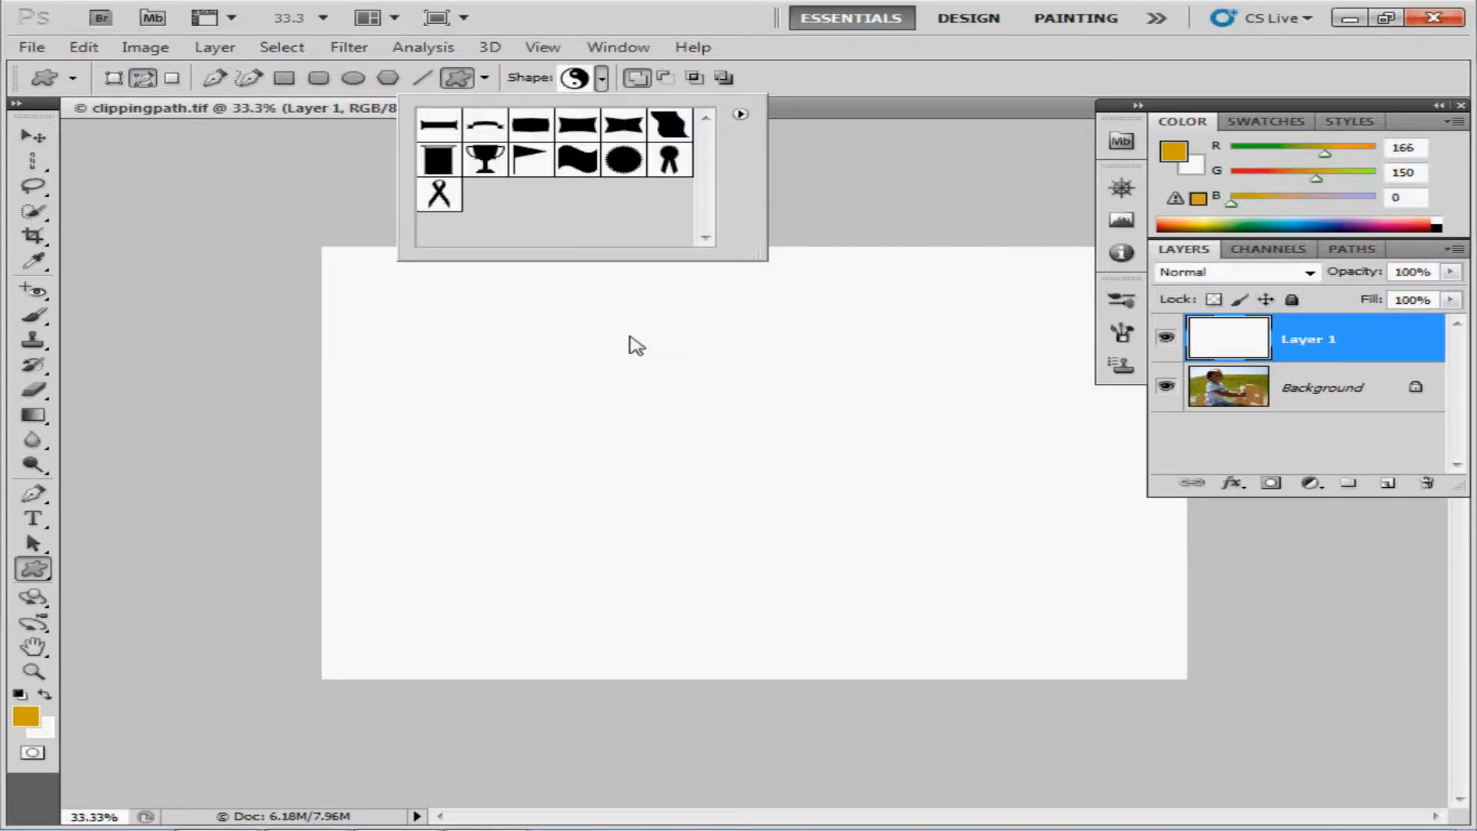
{"action": "left_click", "coordinate": [499, 167]}
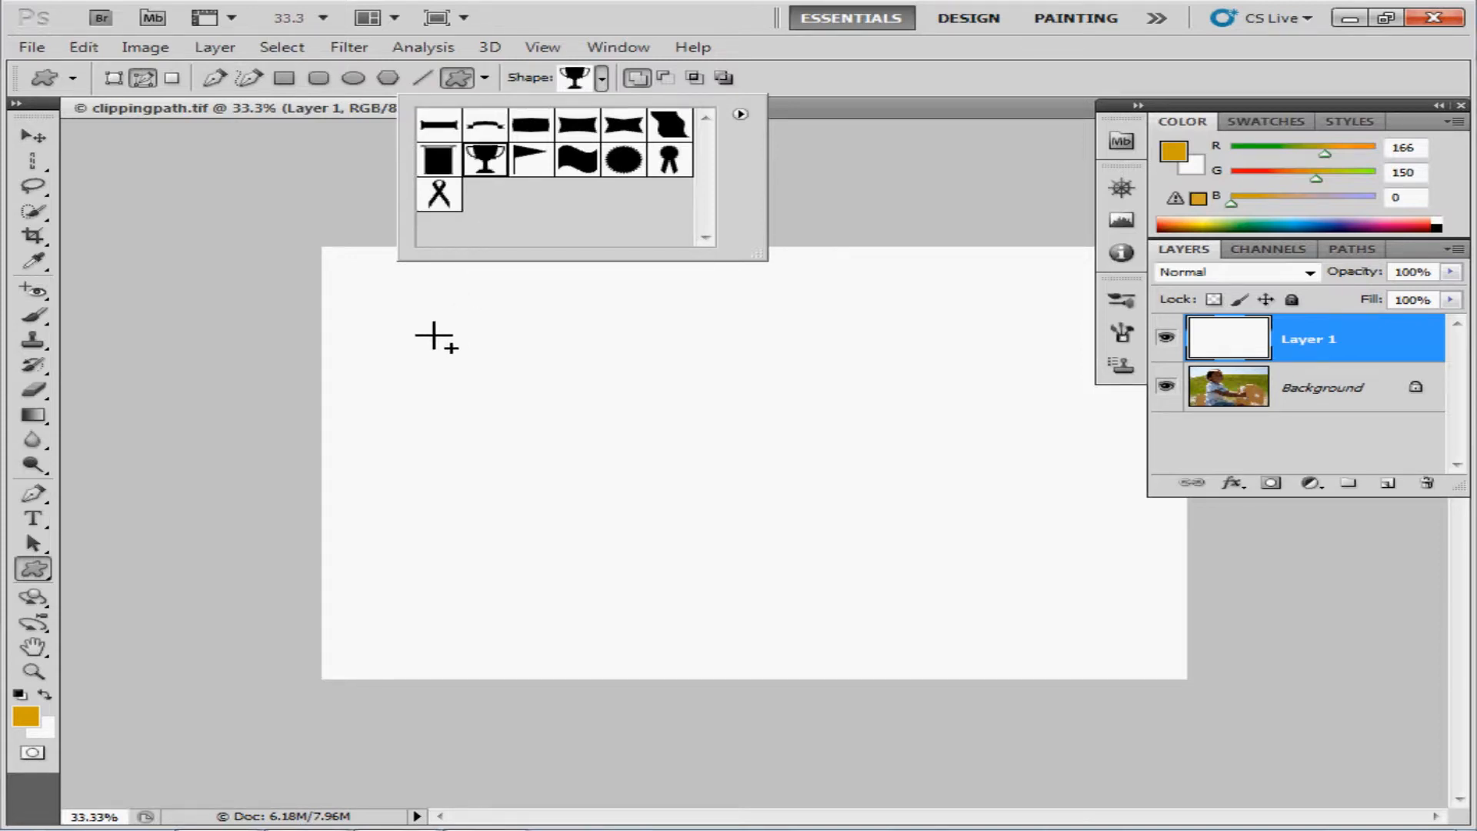
{"action": "left_click_drag", "start_coordinate": [431, 333], "coordinate": [517, 499]}
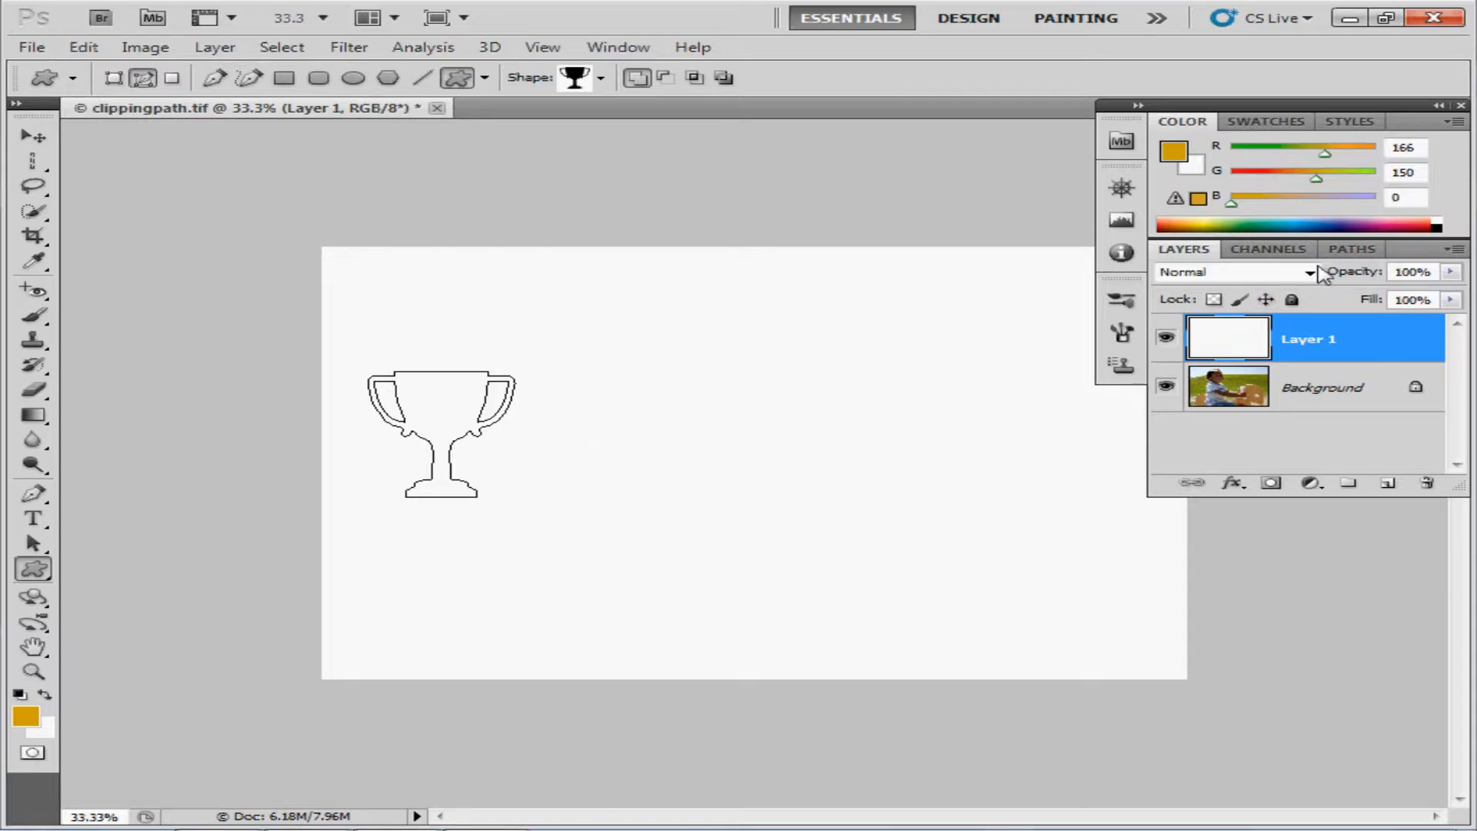
Step: Save the trophy's work path under the name "trophy"
{"action": "left_click", "coordinate": [1348, 249]}
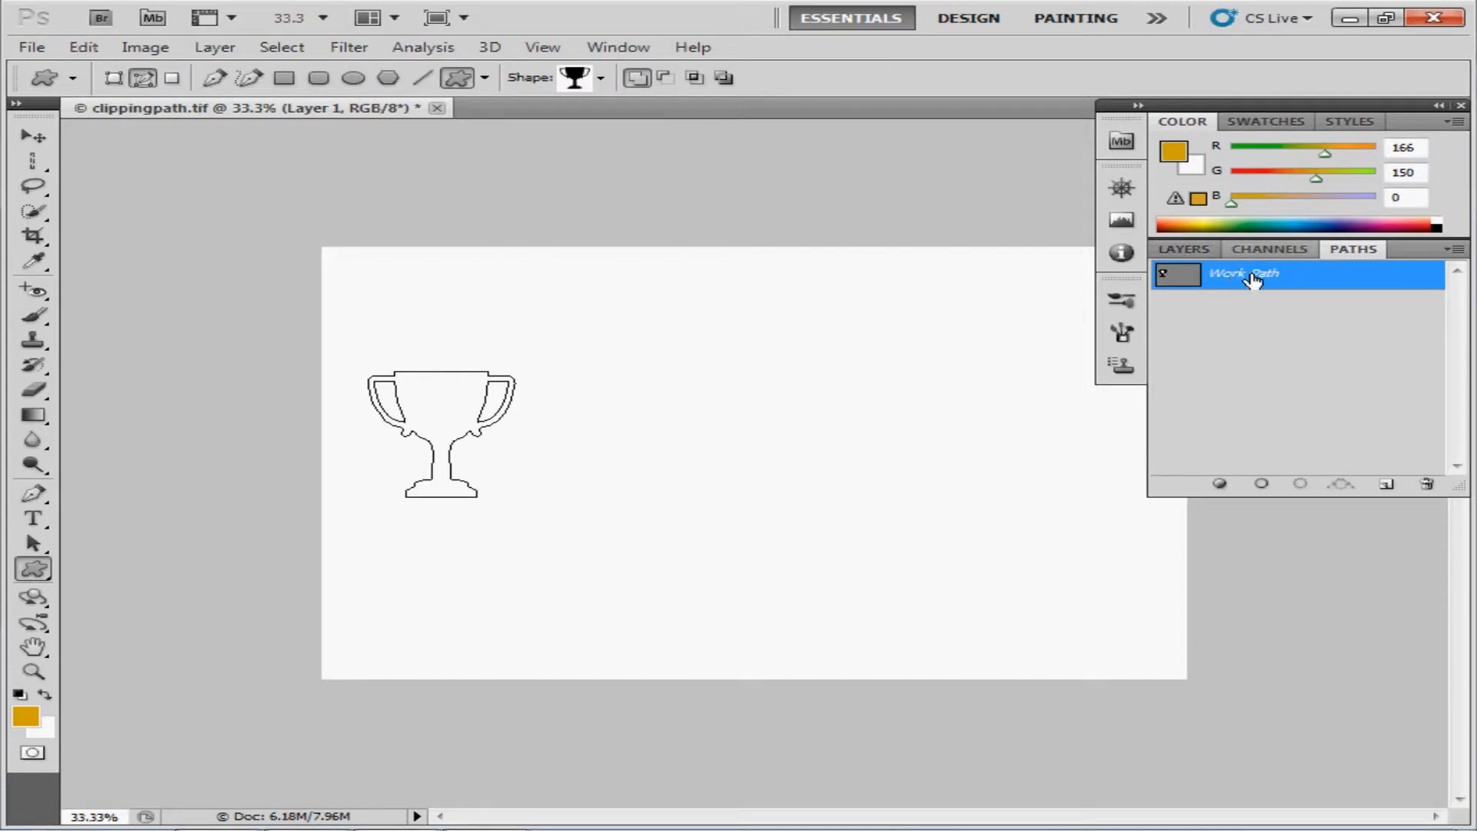
{"action": "left_click", "coordinate": [1452, 250]}
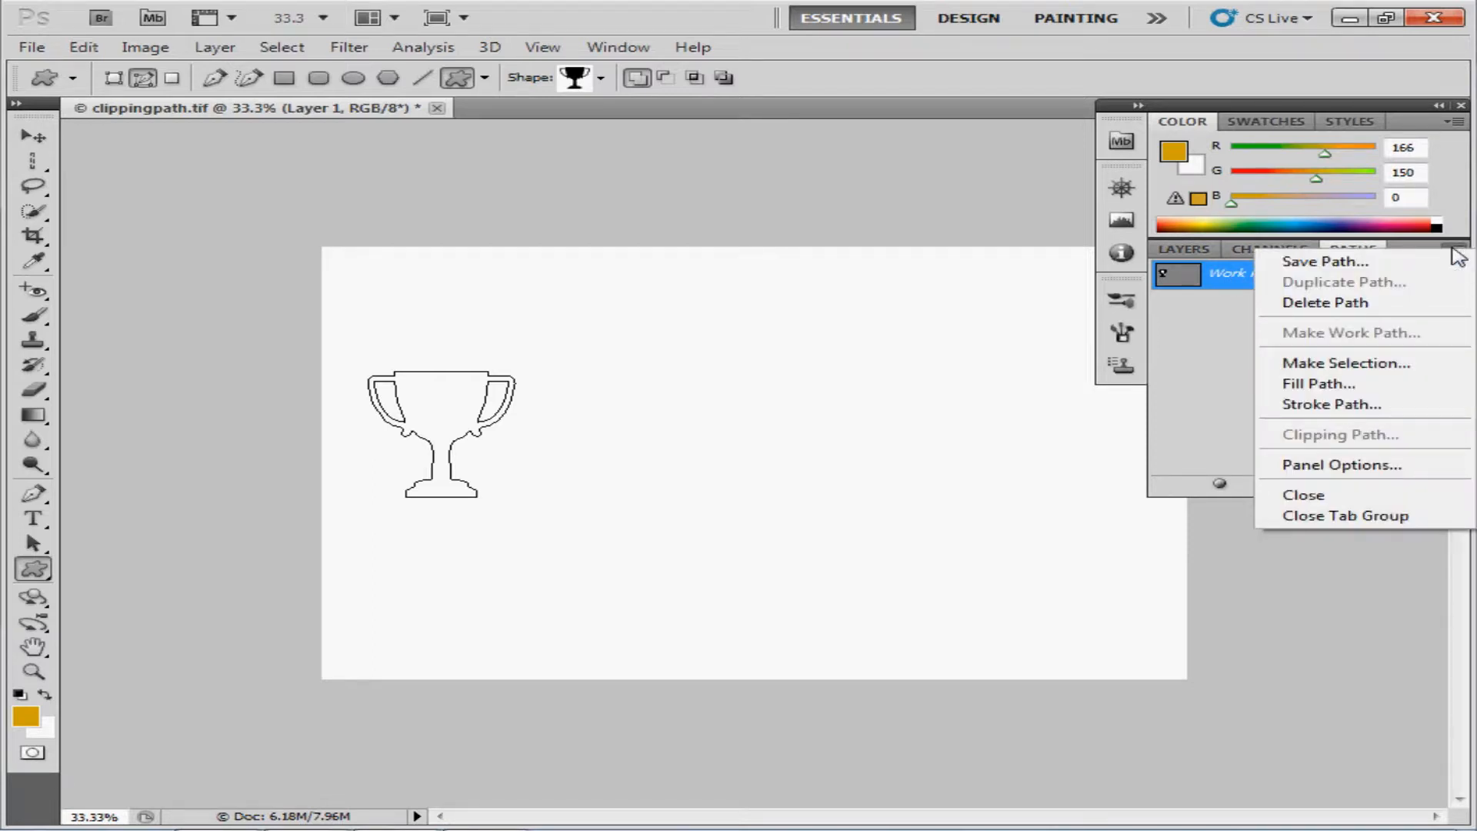
{"action": "left_click", "coordinate": [1324, 262]}
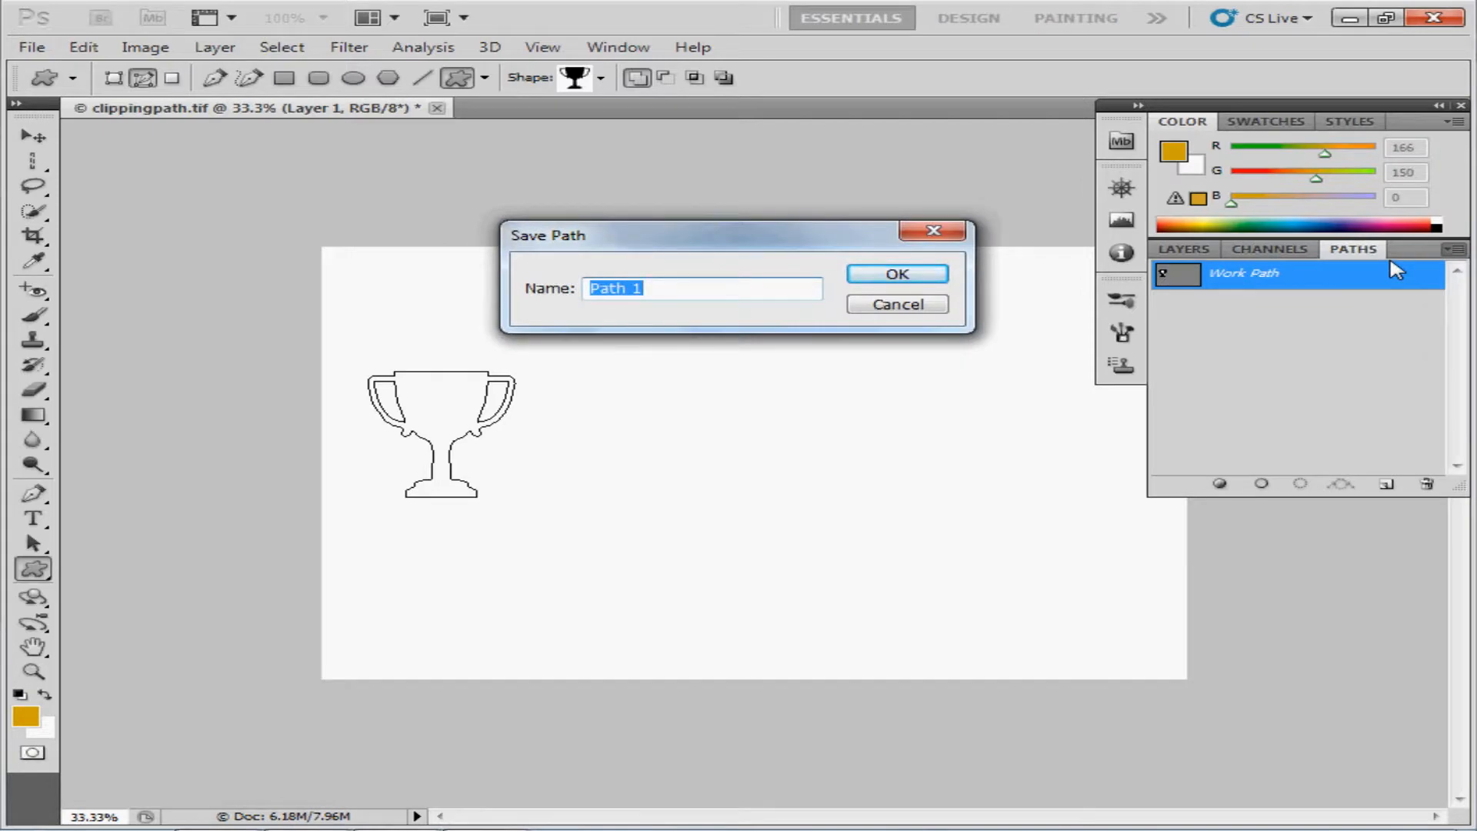
{"action": "type", "text": "trophy"}
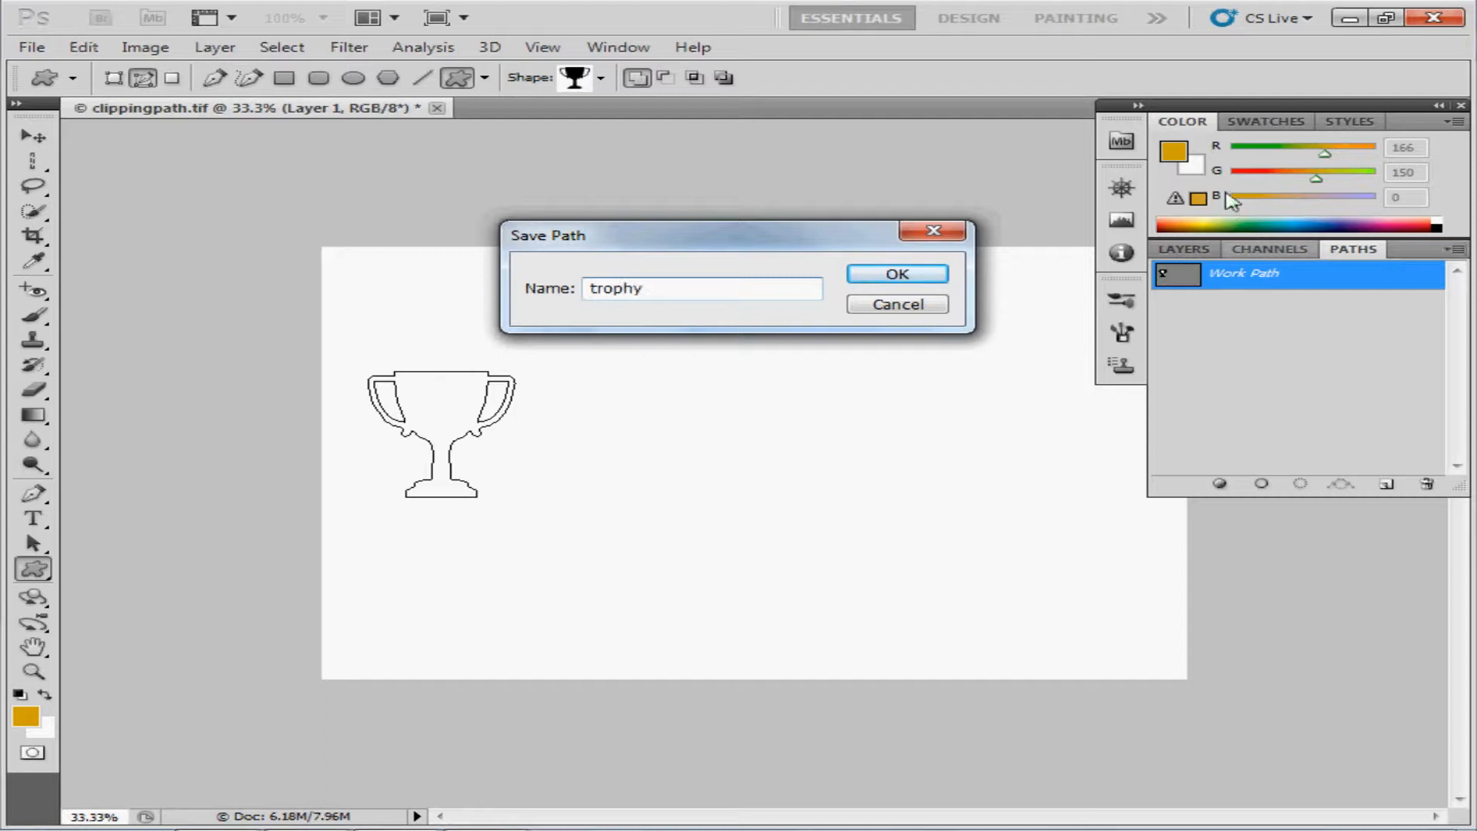
{"action": "left_click", "coordinate": [895, 275]}
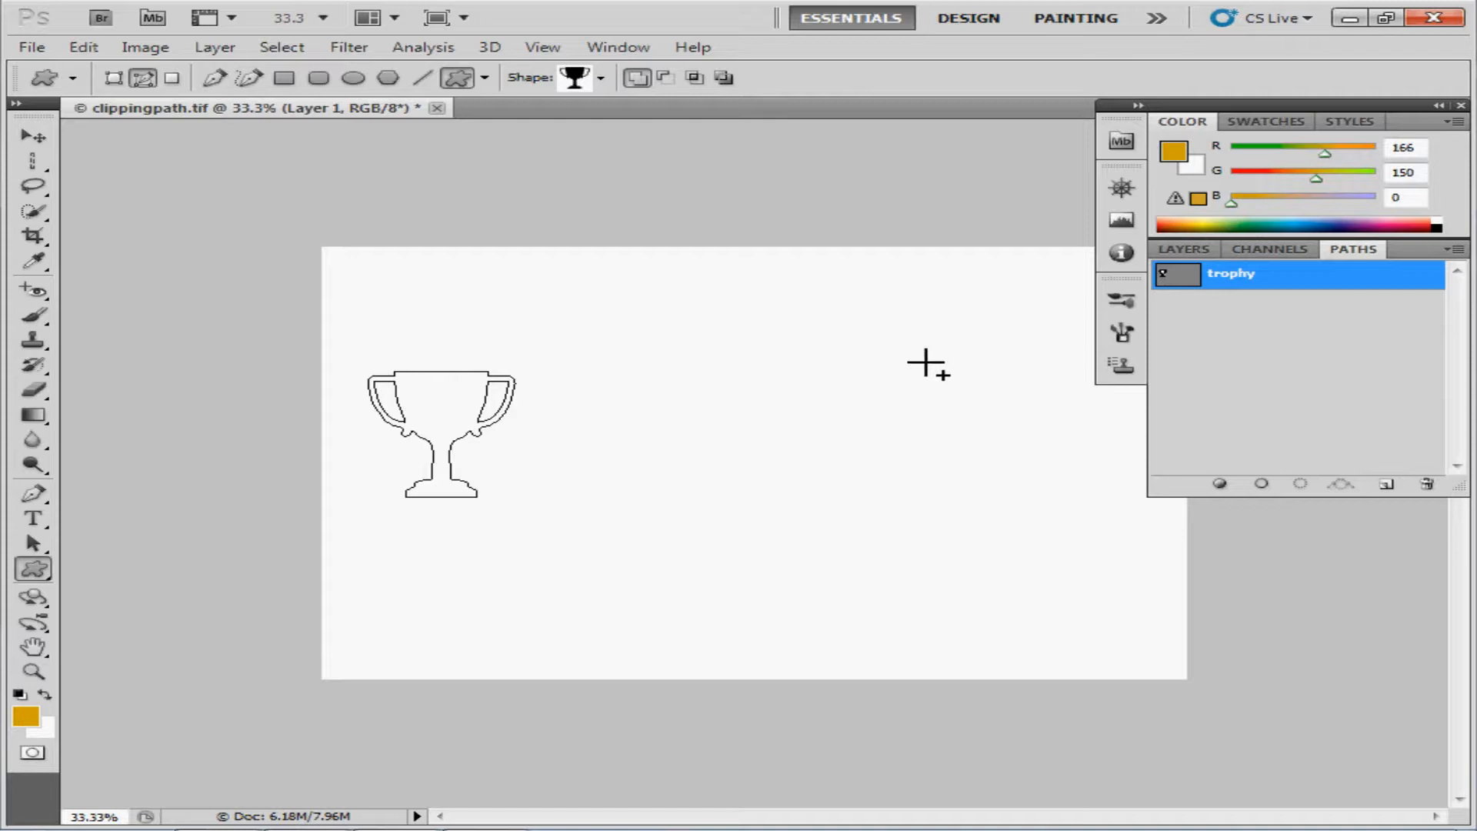
Step: Load the trophy path as a selection and fill it with the blue custom pattern in Normal mode at 100% opacity
{"action": "left_click", "coordinate": [1299, 485]}
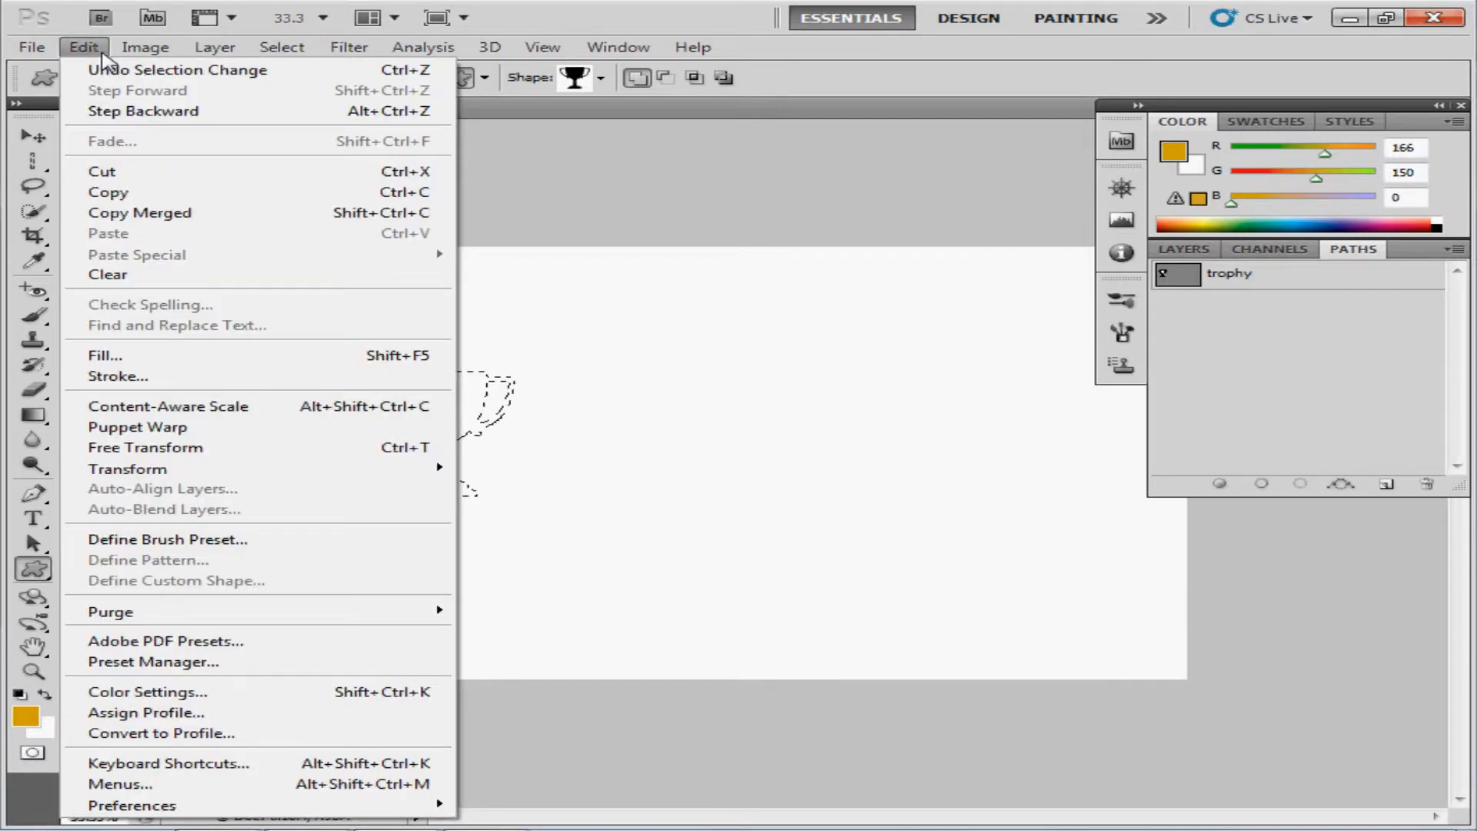
{"action": "left_click", "coordinate": [202, 358]}
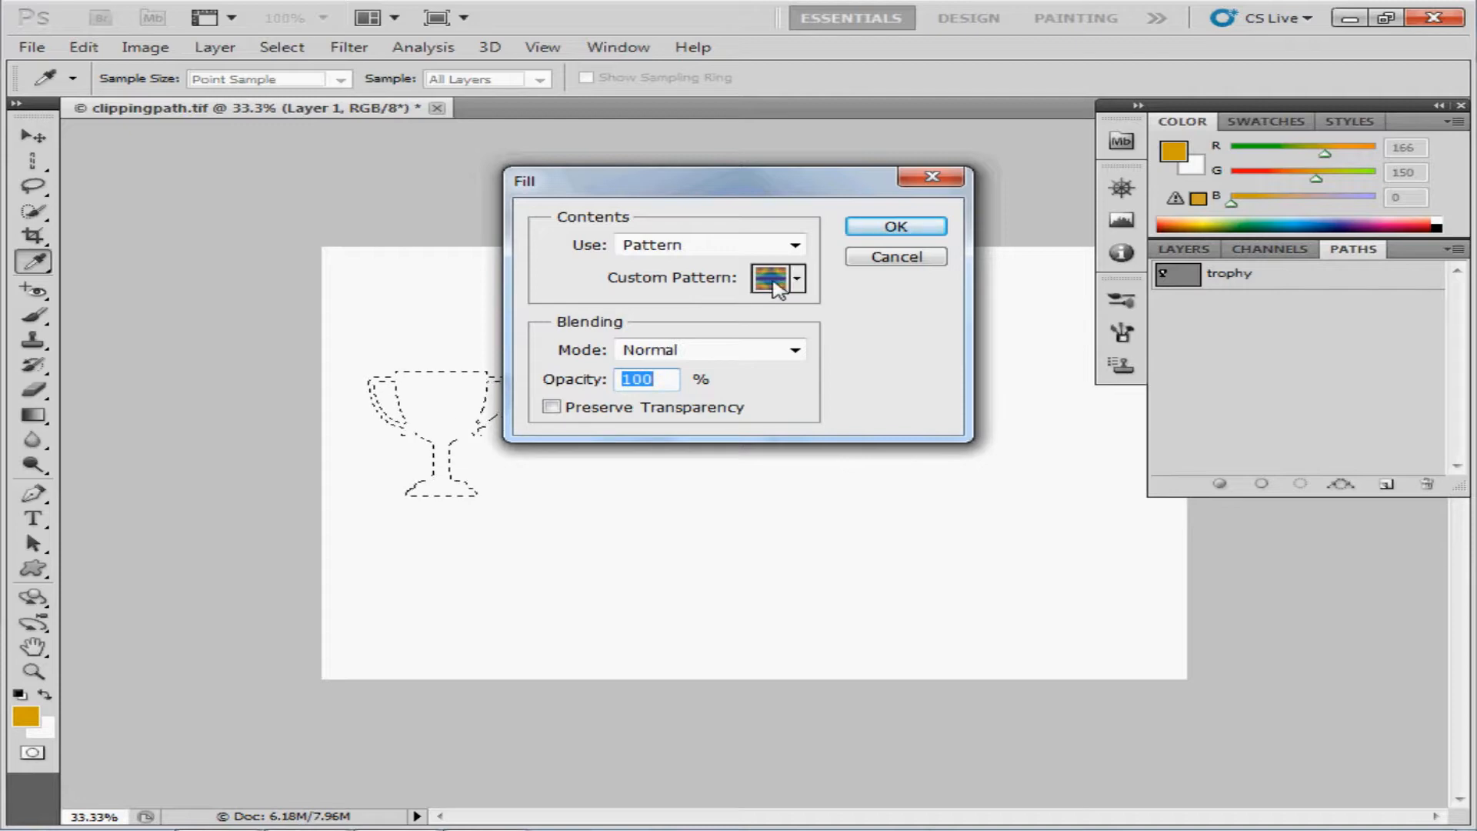
{"action": "left_click", "coordinate": [778, 283]}
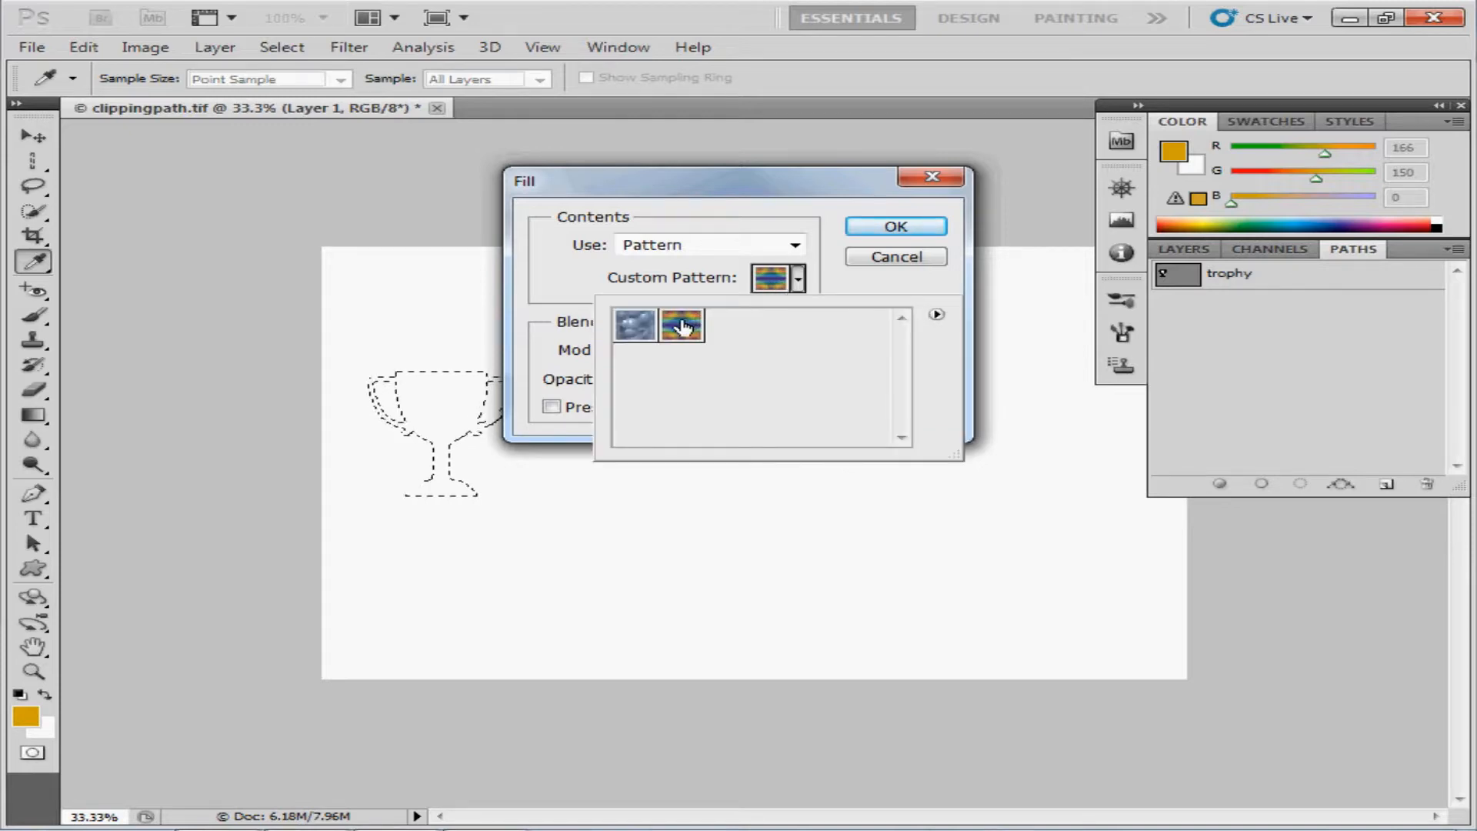
{"action": "left_click", "coordinate": [636, 326]}
{"action": "left_click", "coordinate": [890, 230]}
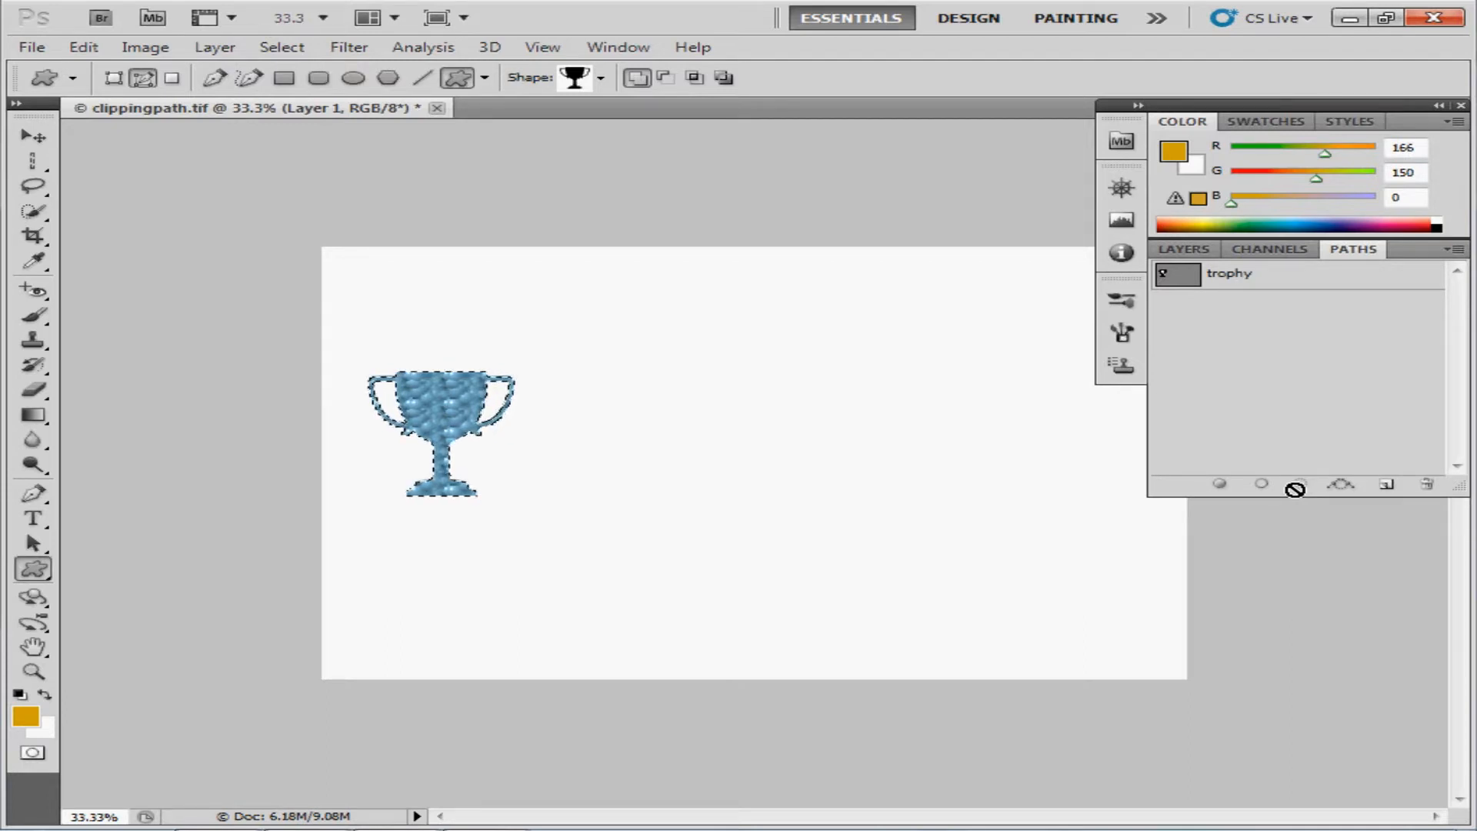
Step: Make a work path from the trophy selection and load it back as a selection, undoing the stray shape drawn over it
{"action": "left_click", "coordinate": [1342, 484]}
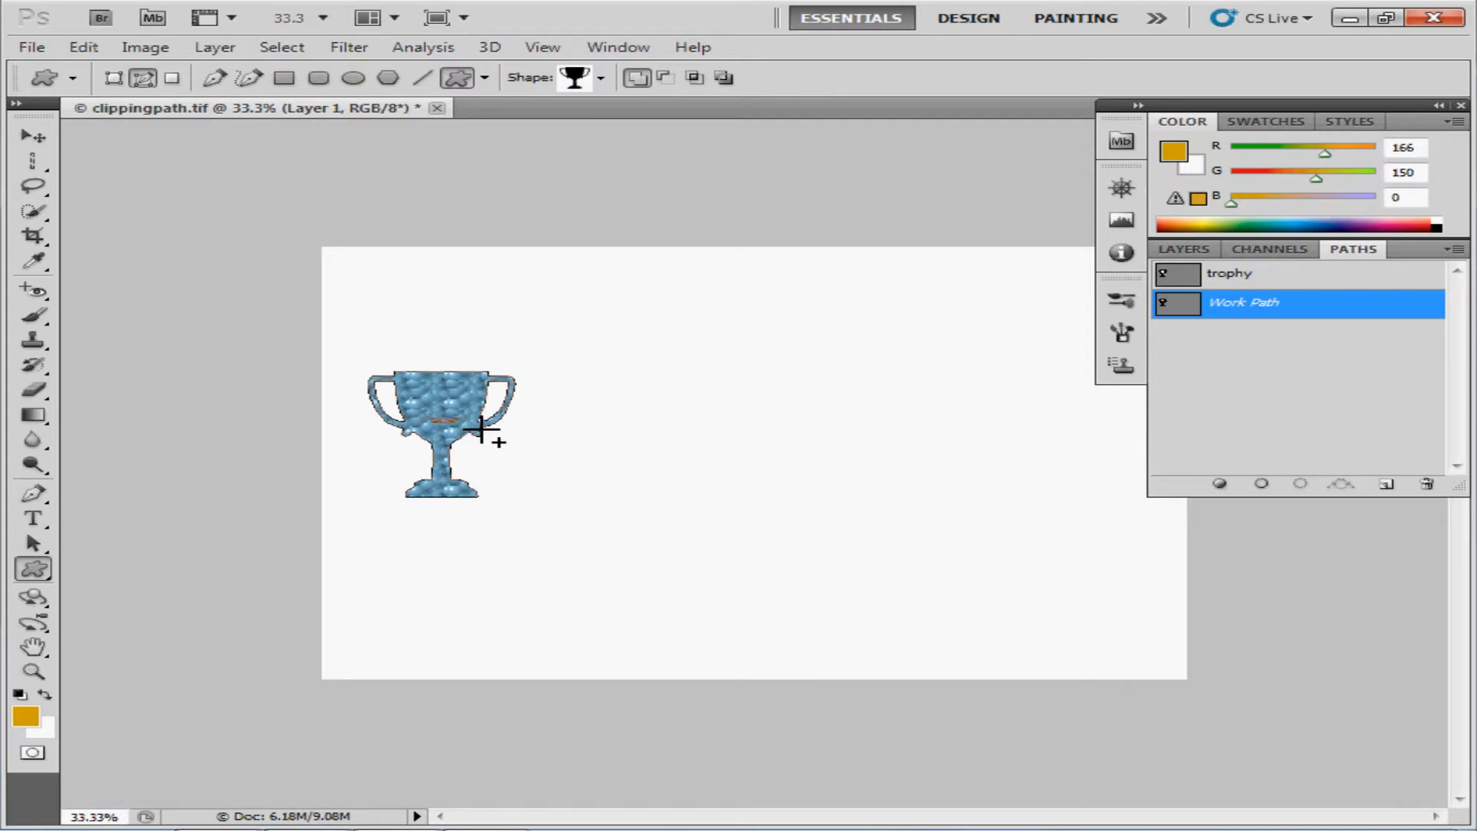
{"action": "left_click", "coordinate": [1297, 485]}
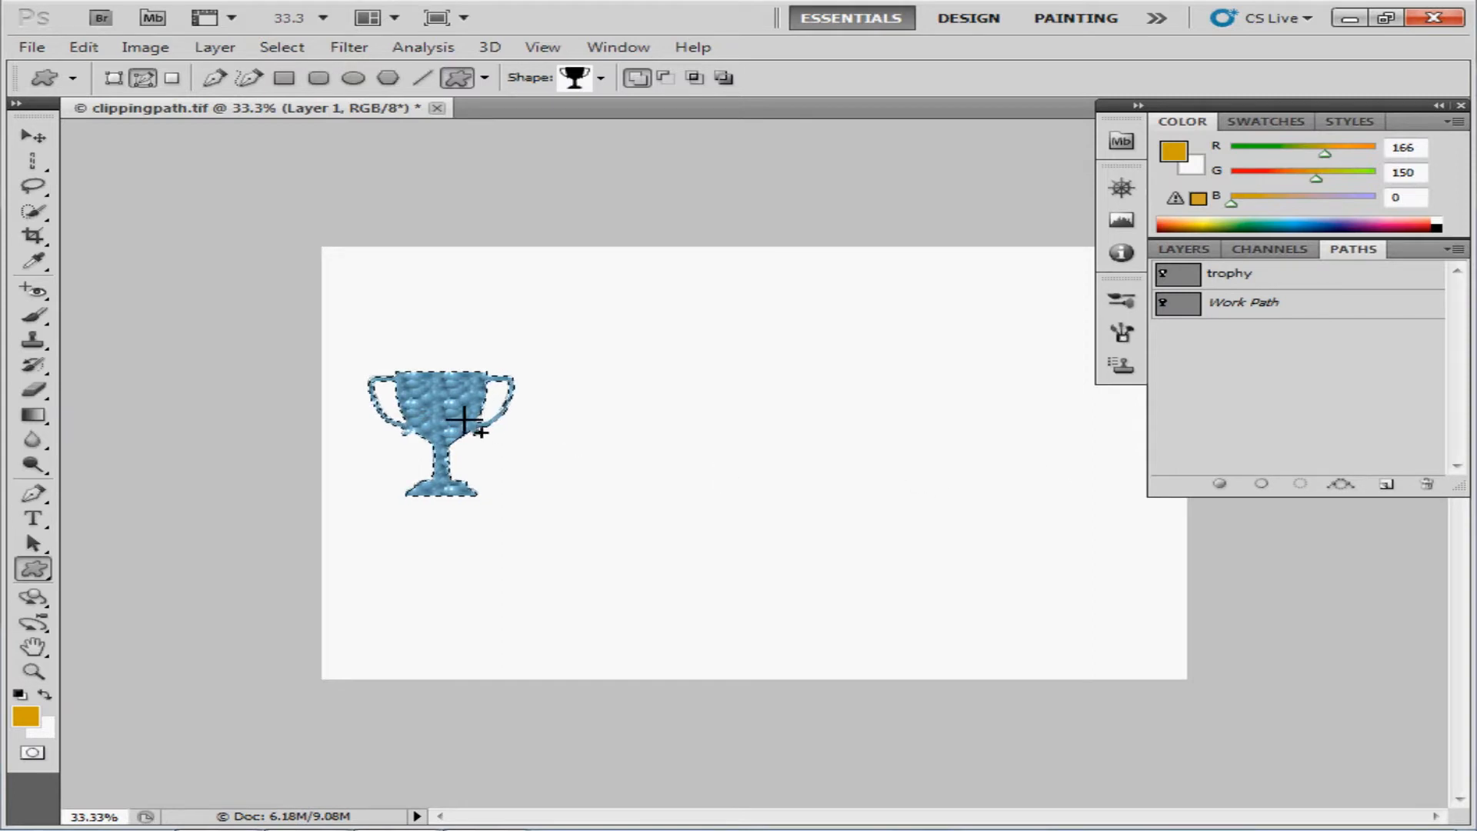
{"action": "left_click_drag", "start_coordinate": [485, 450], "coordinate": [530, 468]}
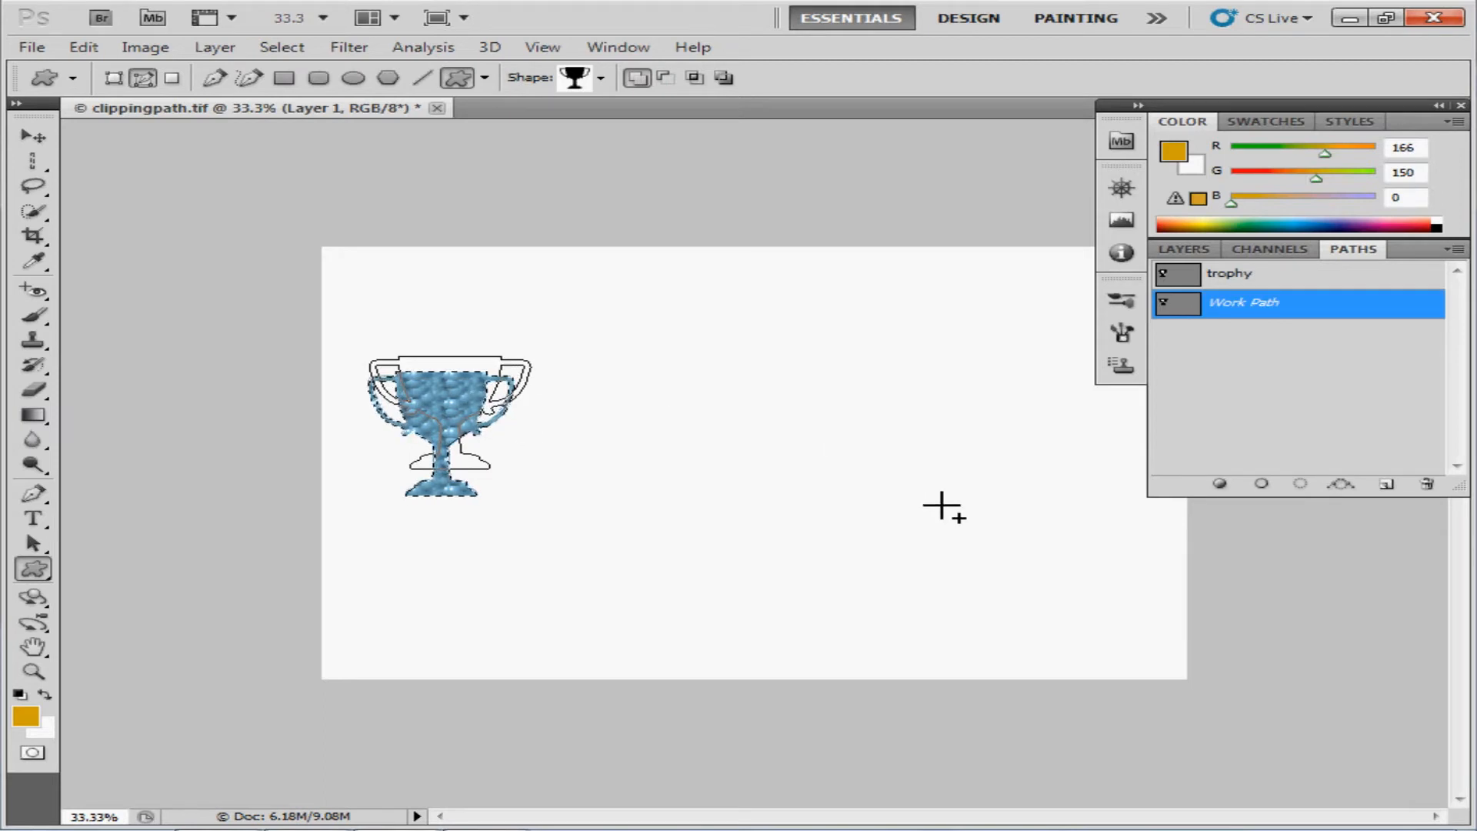
{"action": "key", "text": "ctrl+z"}
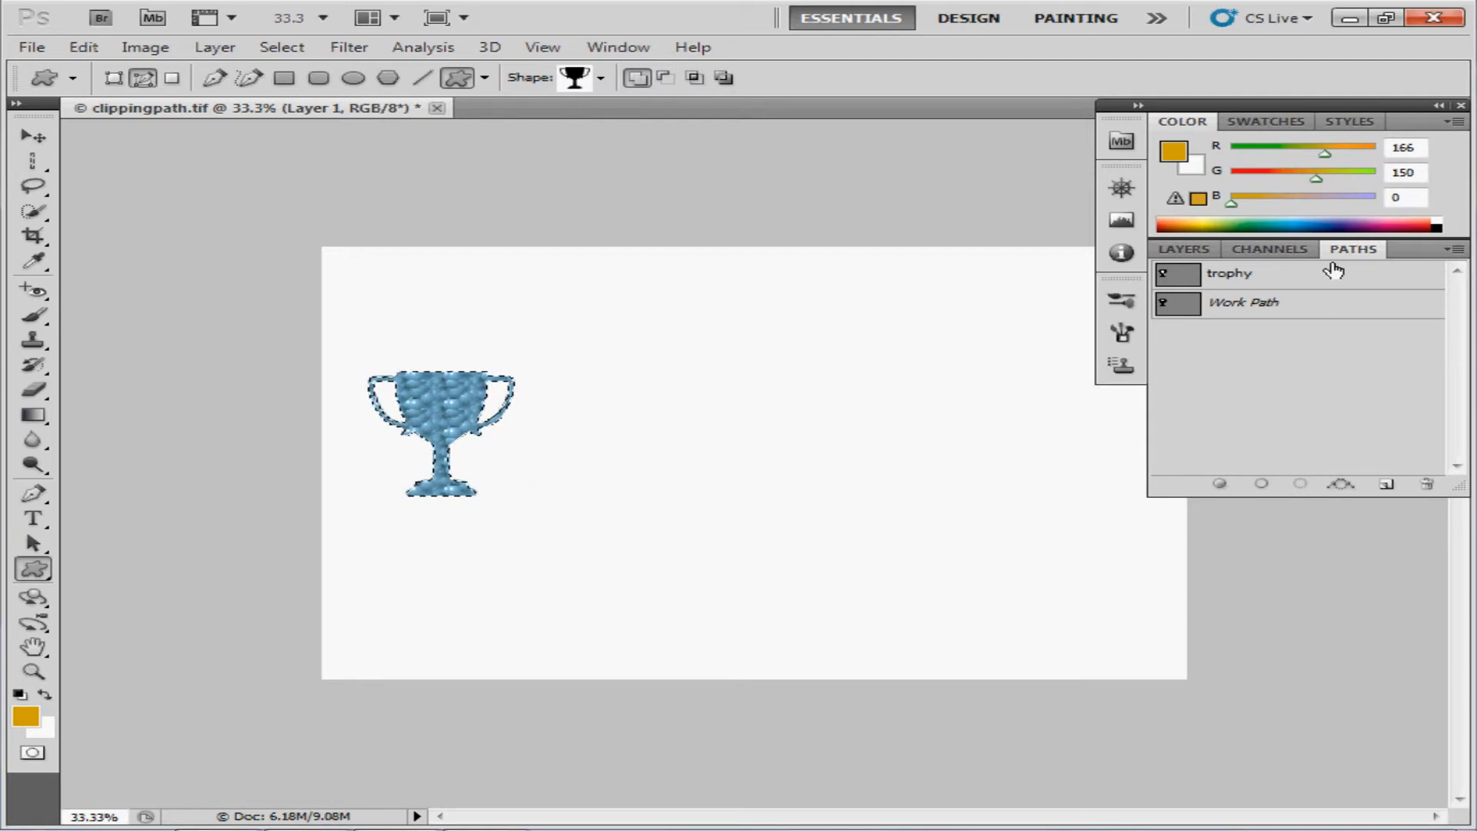
Step: Move the saved trophy path to the right of the filled trophy with the Path Selection tool and load it as a selection
{"action": "left_click", "coordinate": [1228, 284]}
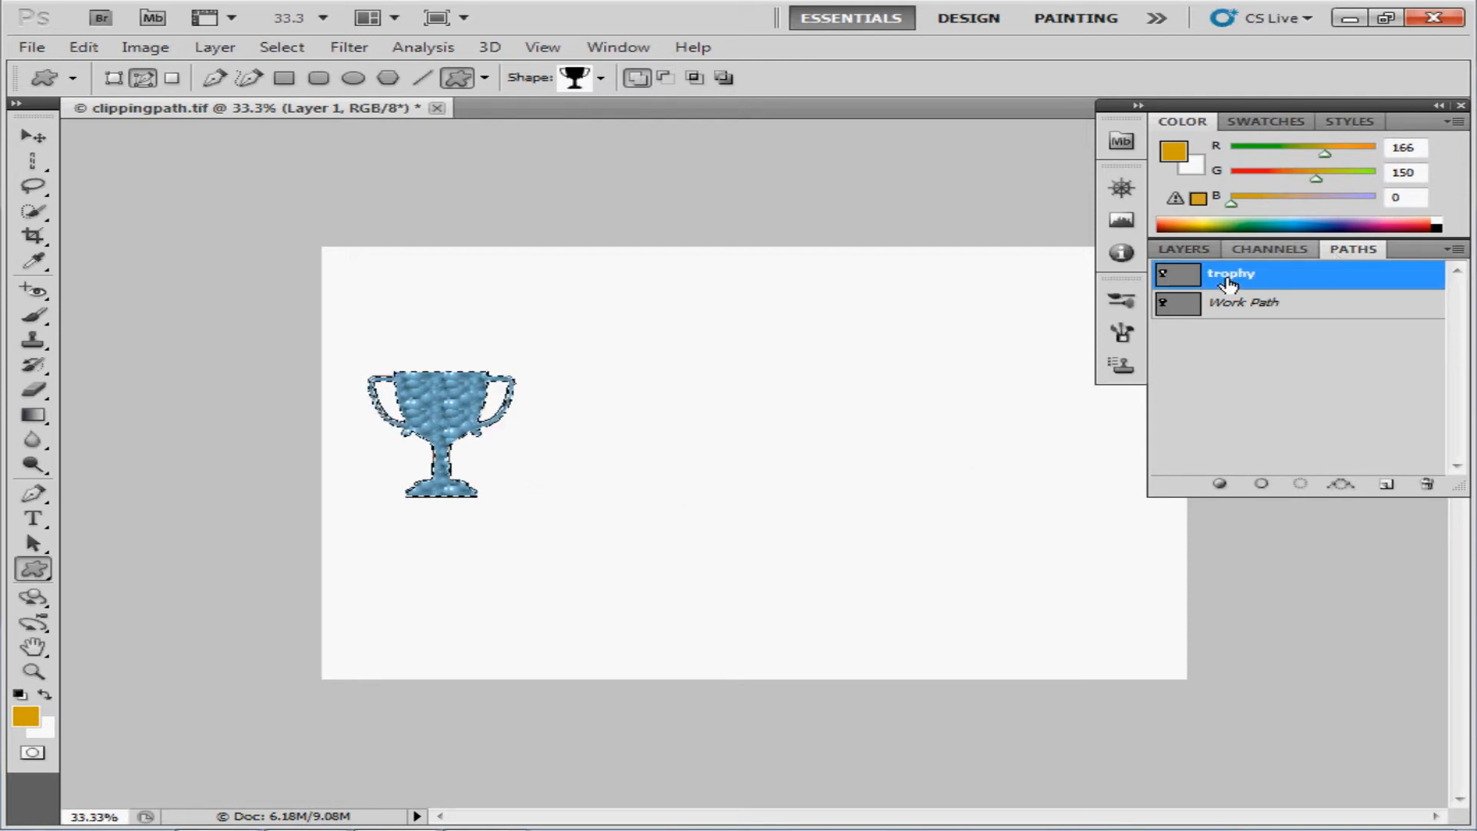
{"action": "left_click", "coordinate": [34, 544]}
{"action": "left_click", "coordinate": [442, 430]}
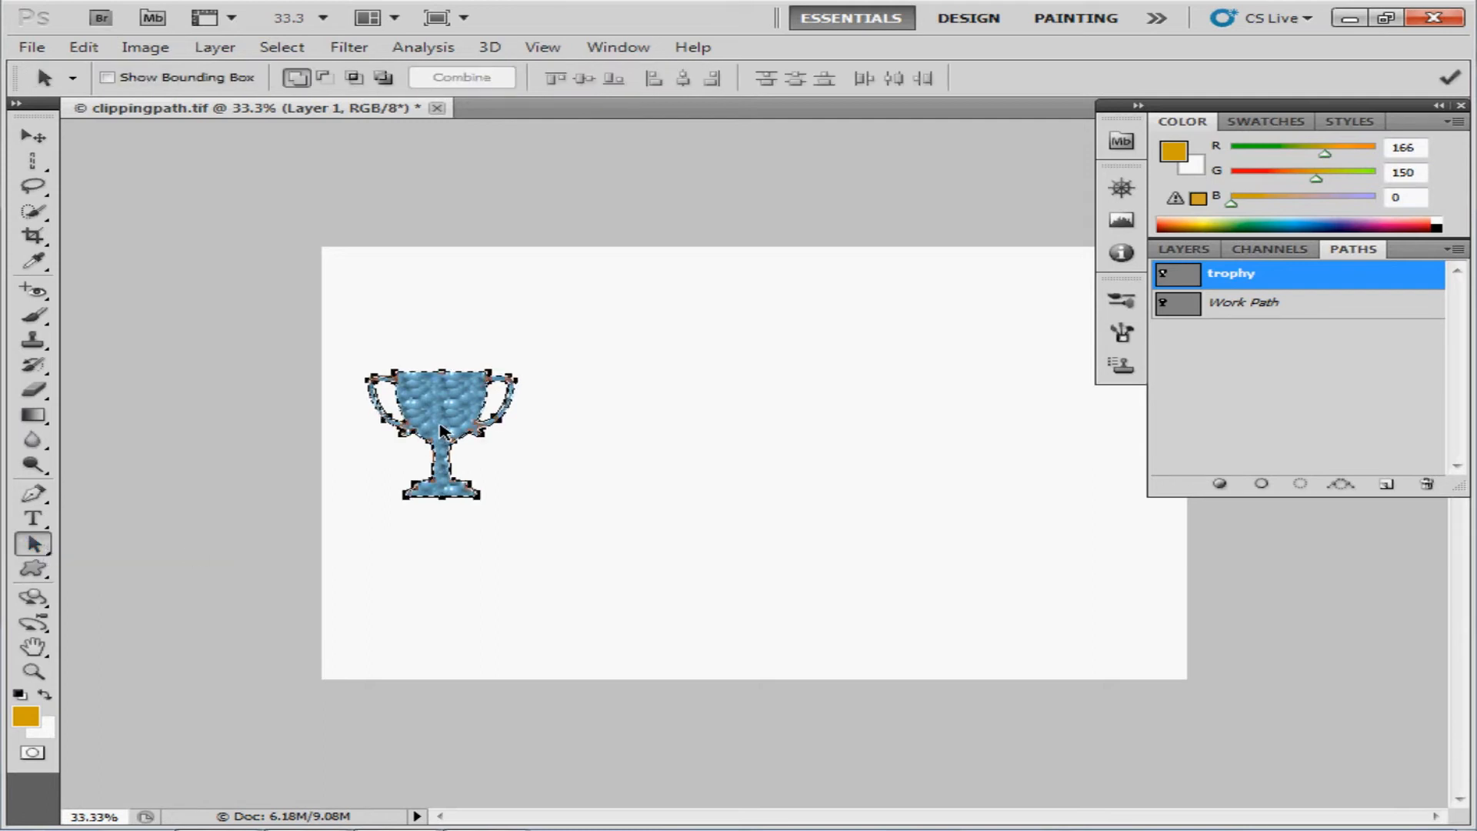
{"action": "left_click_drag", "start_coordinate": [464, 431], "coordinate": [644, 438]}
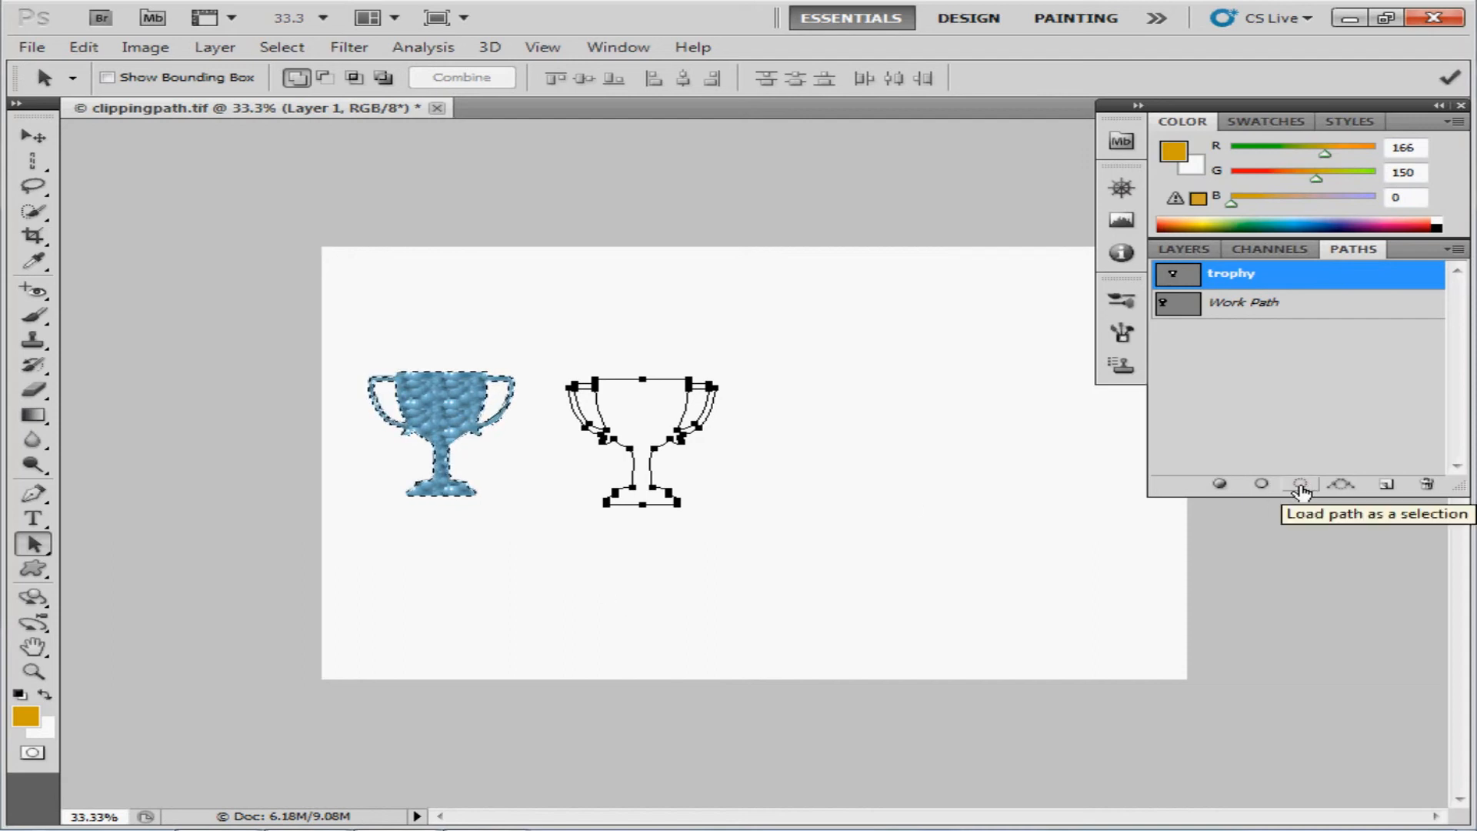
{"action": "left_click", "coordinate": [1300, 486]}
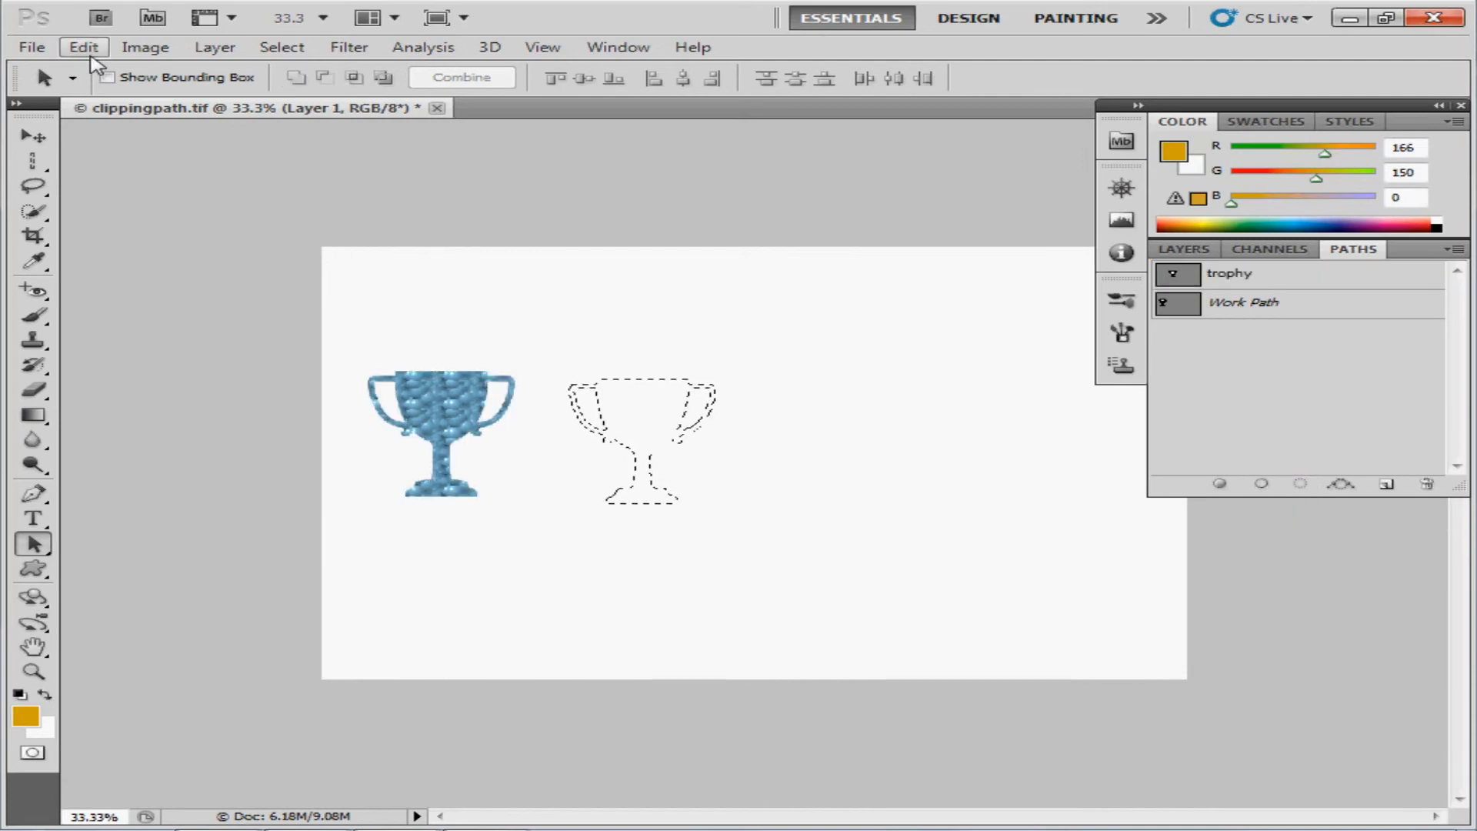
Step: Fill the second trophy selection with a solid red color (#9c3636) in Normal mode at 100% opacity
{"action": "left_click", "coordinate": [87, 51]}
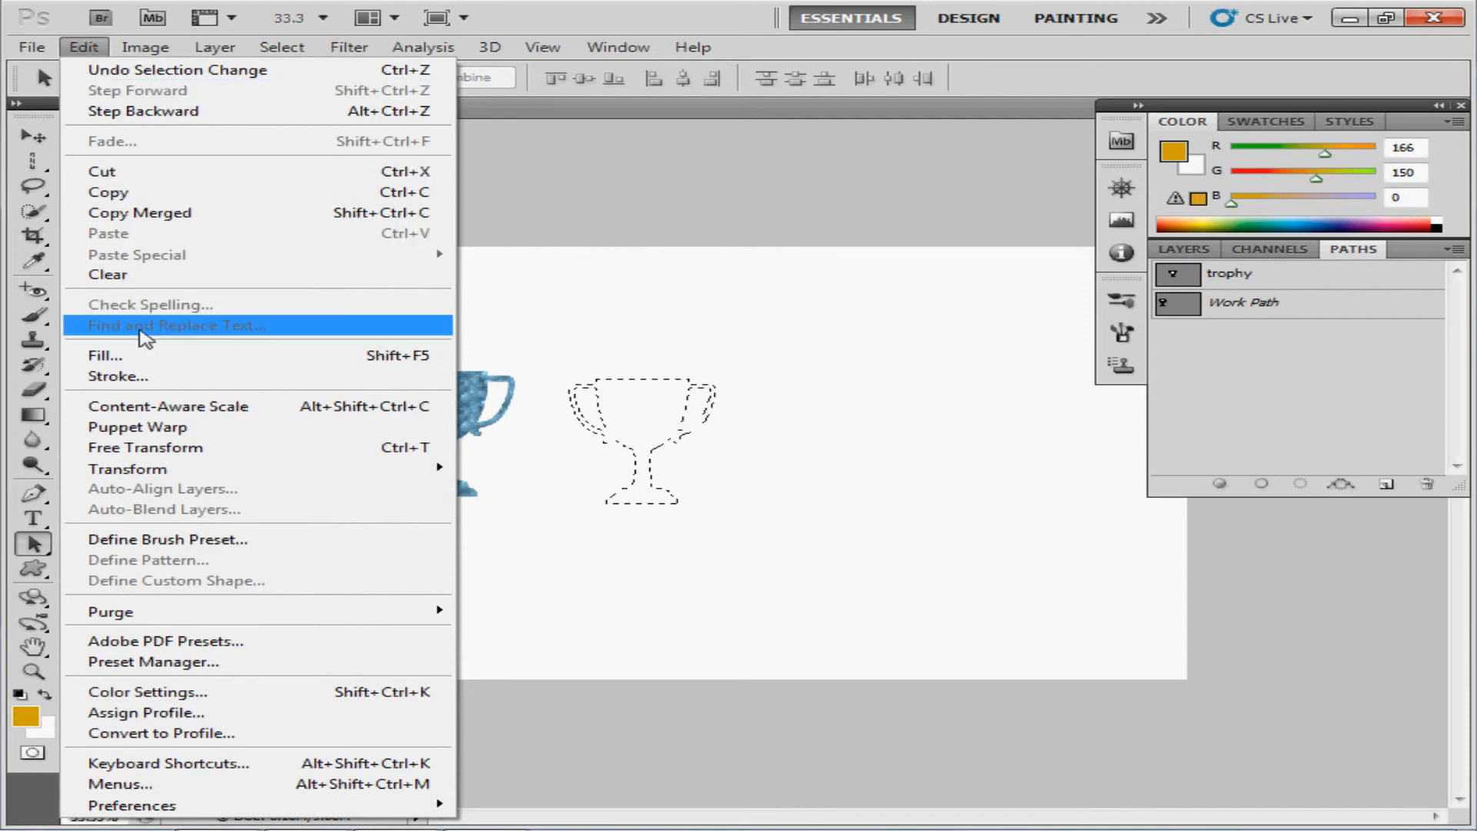
{"action": "left_click", "coordinate": [191, 354]}
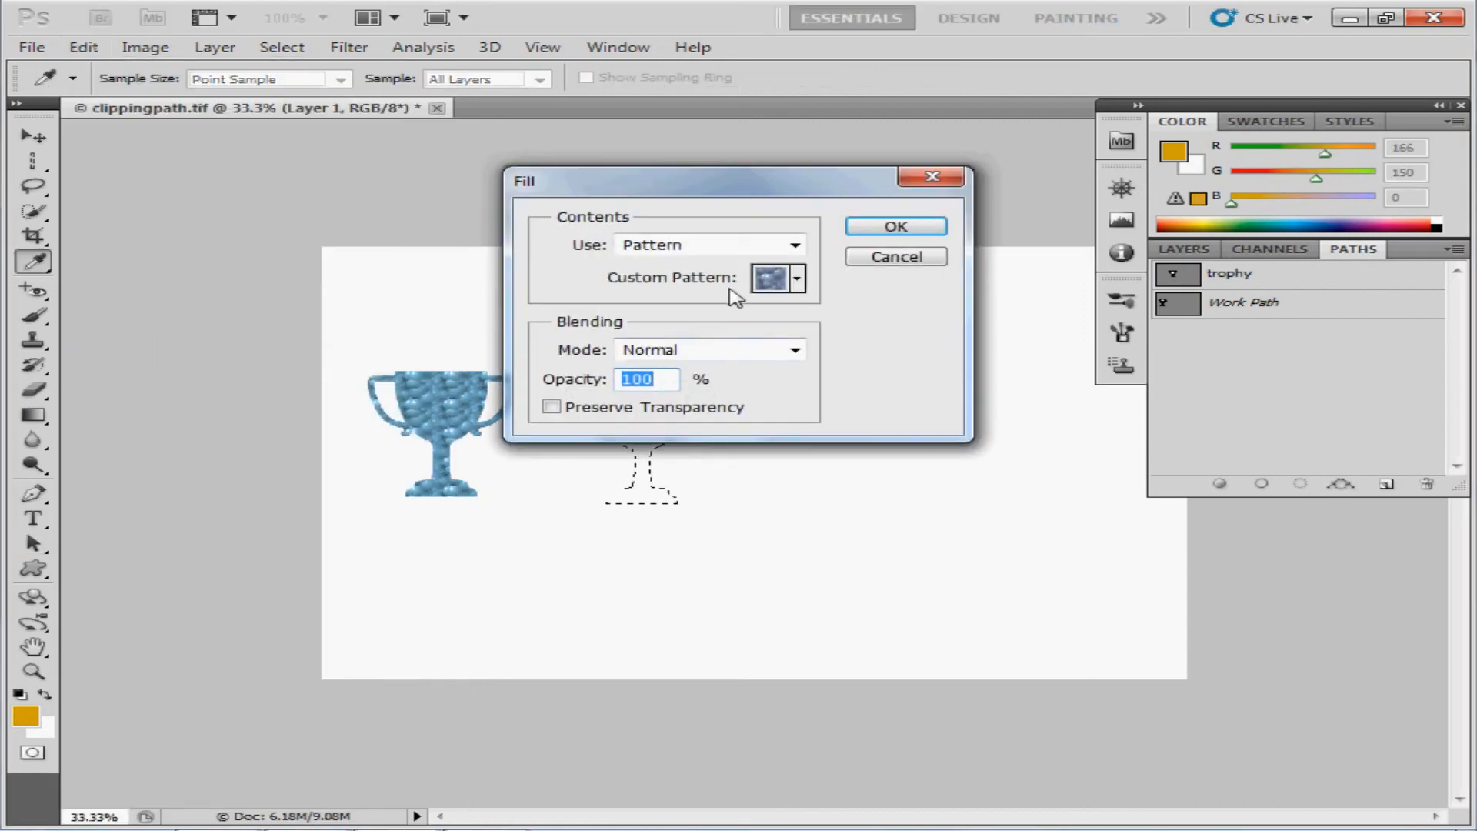
{"action": "left_click", "coordinate": [794, 246]}
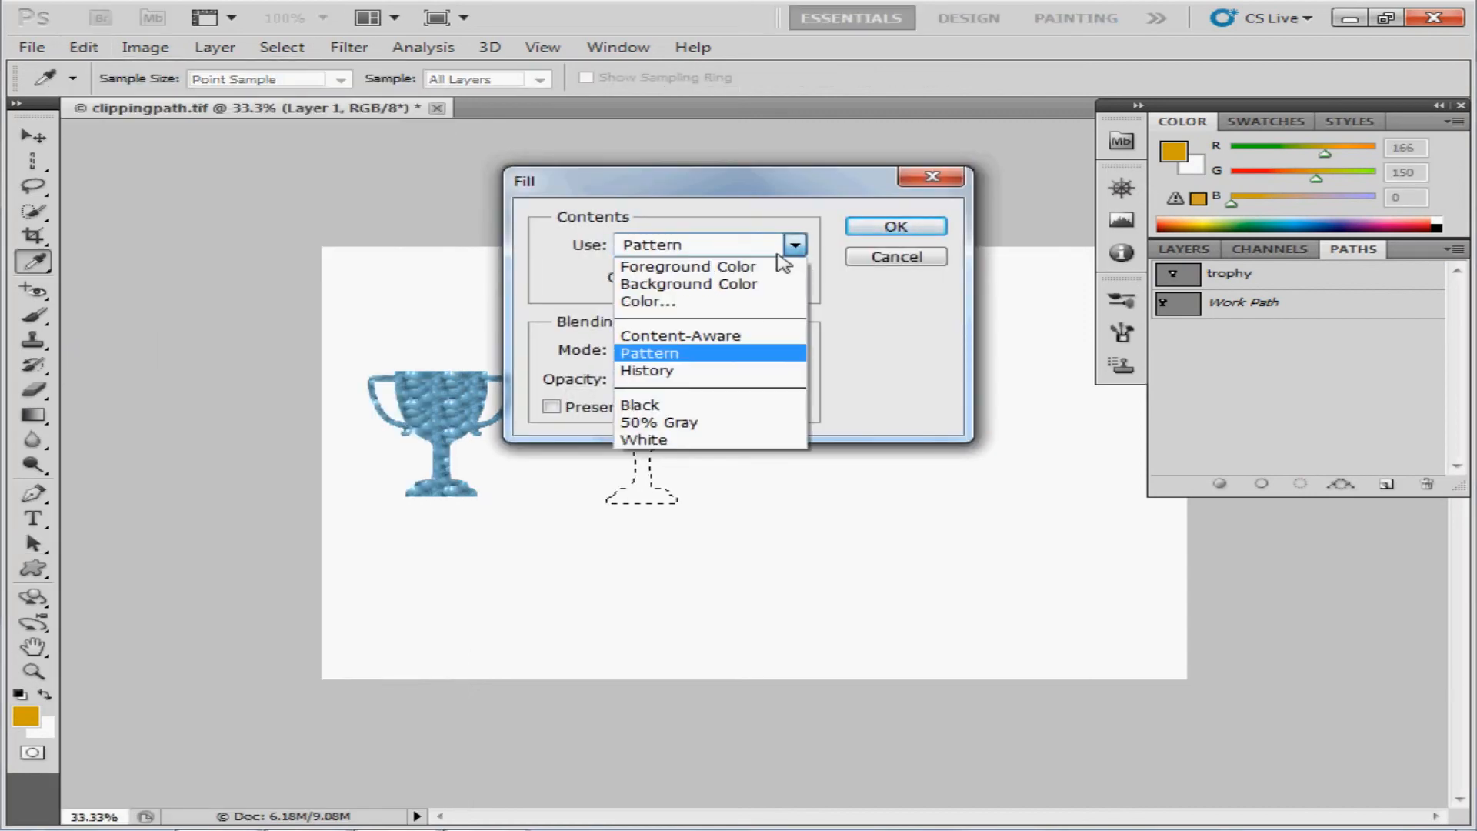
{"action": "left_click", "coordinate": [724, 302]}
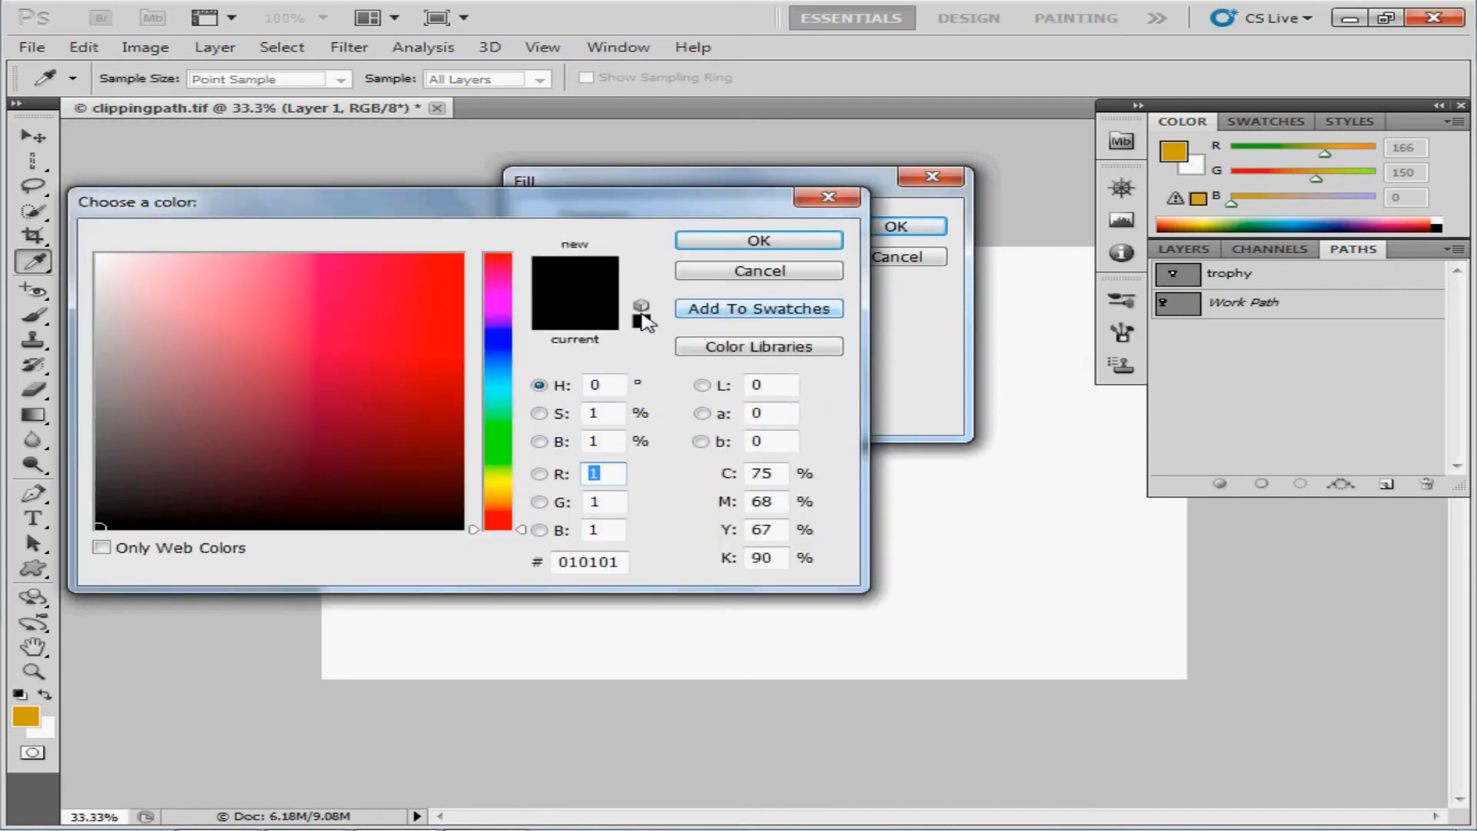
{"action": "left_click", "coordinate": [336, 361]}
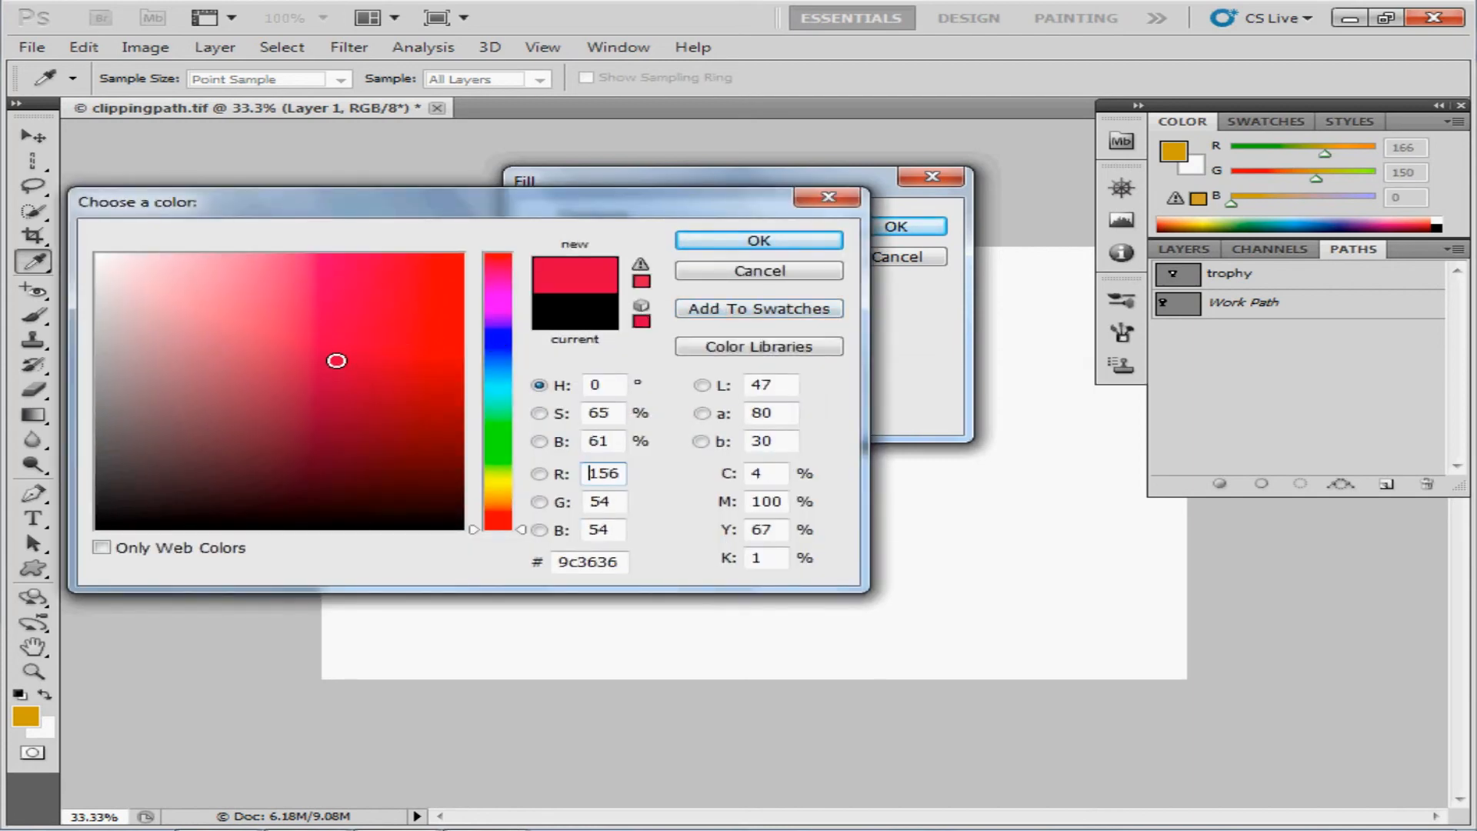
{"action": "left_click", "coordinate": [779, 243]}
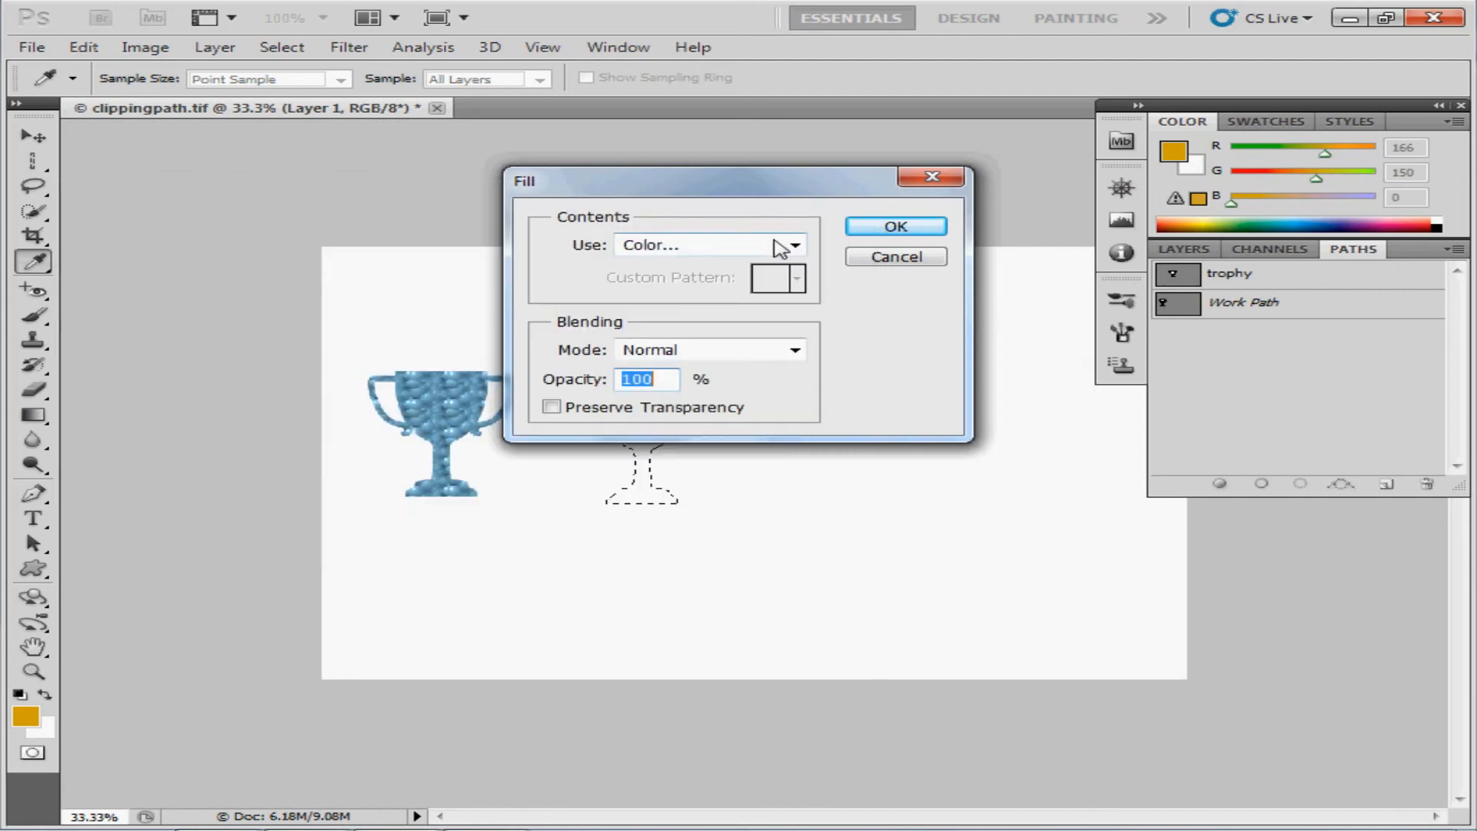
{"action": "left_click", "coordinate": [873, 231]}
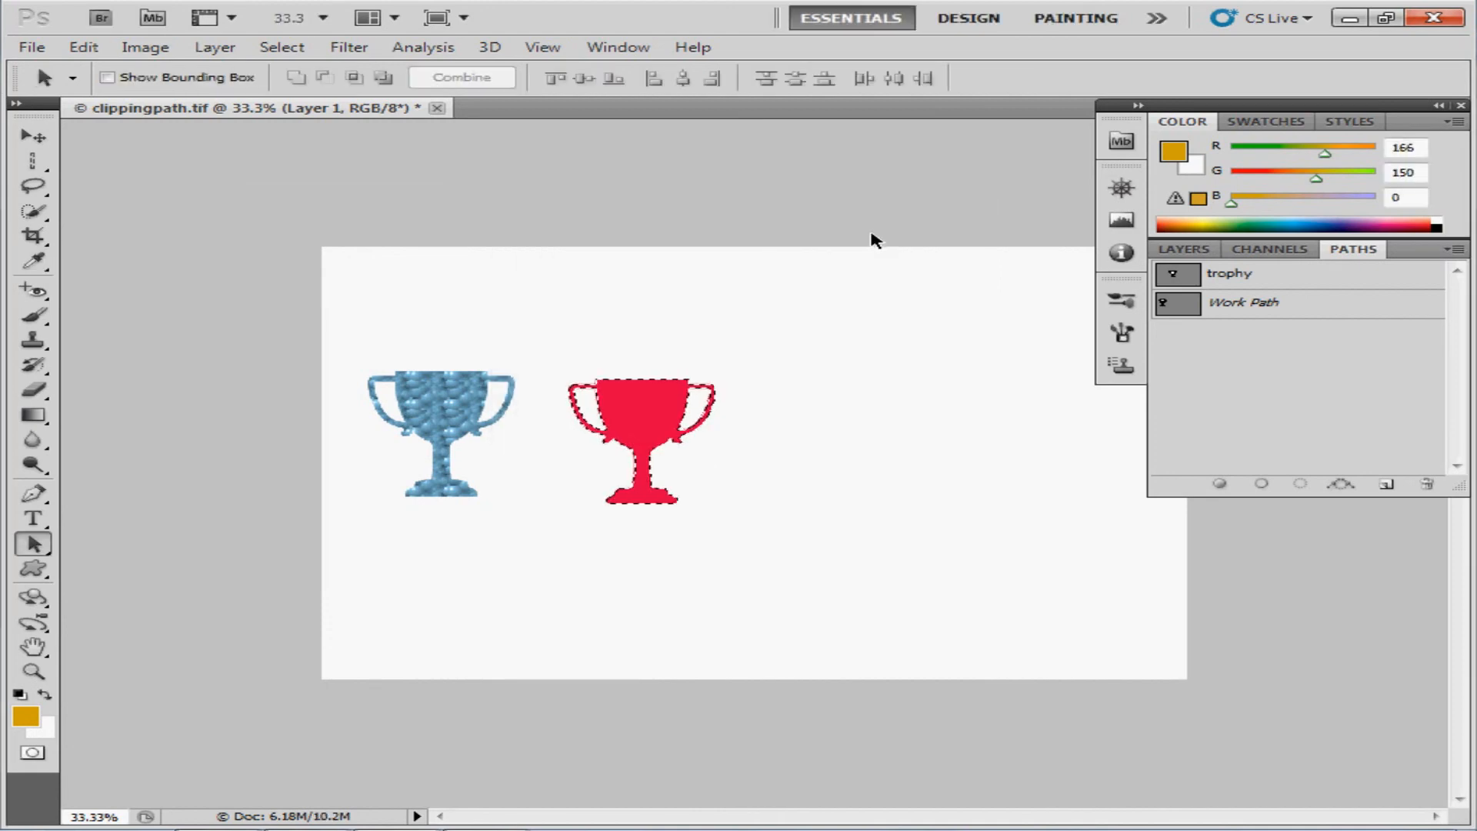